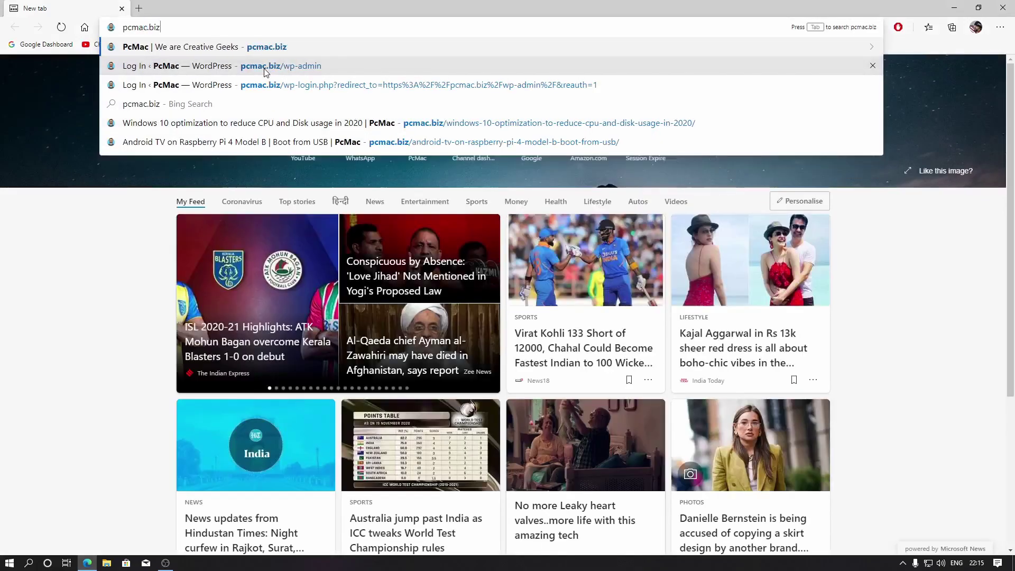
Load pcmac.biz and open its Windows 10 optimization article on reducing CPU and disk usage.
key(Return)
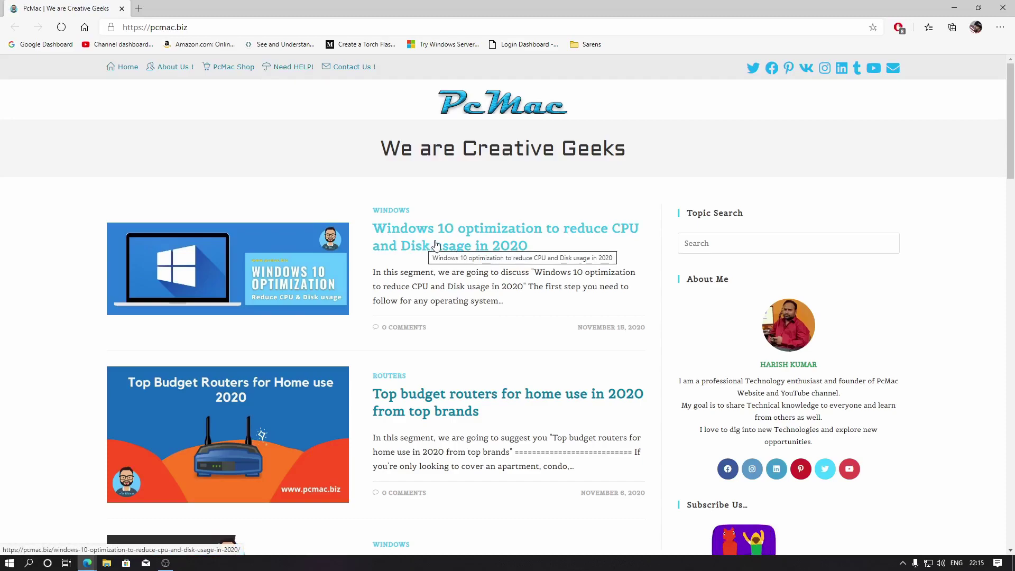
click(437, 245)
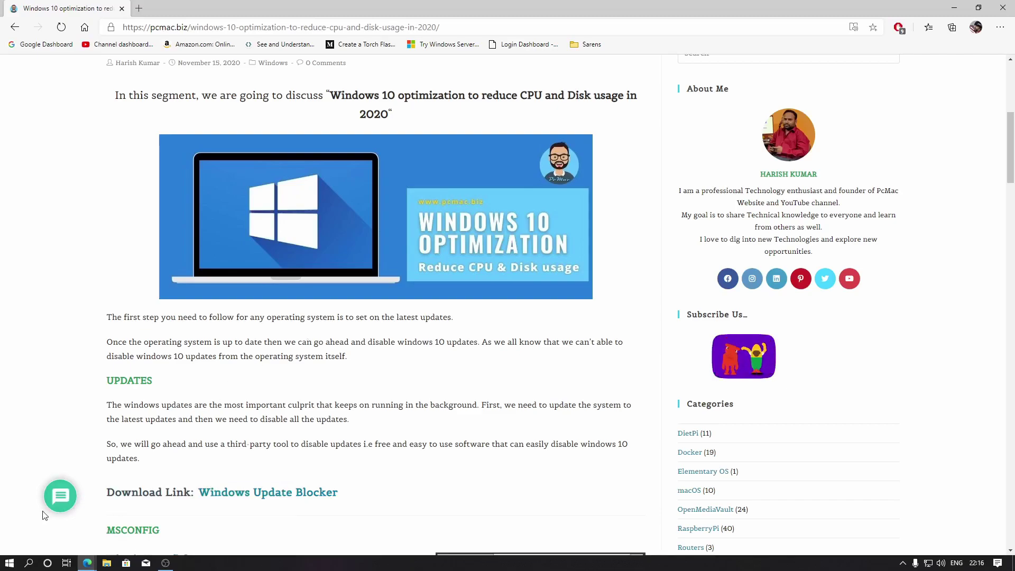
click(11, 561)
Search 'update' and run Check for updates on the Windows Update page until it reports up to date.
text(update)
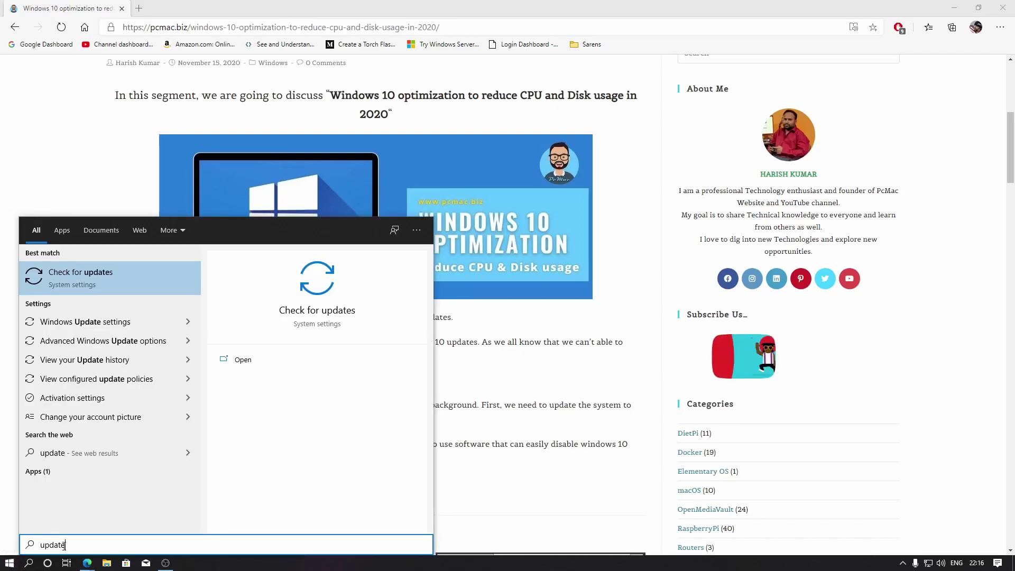
click(90, 286)
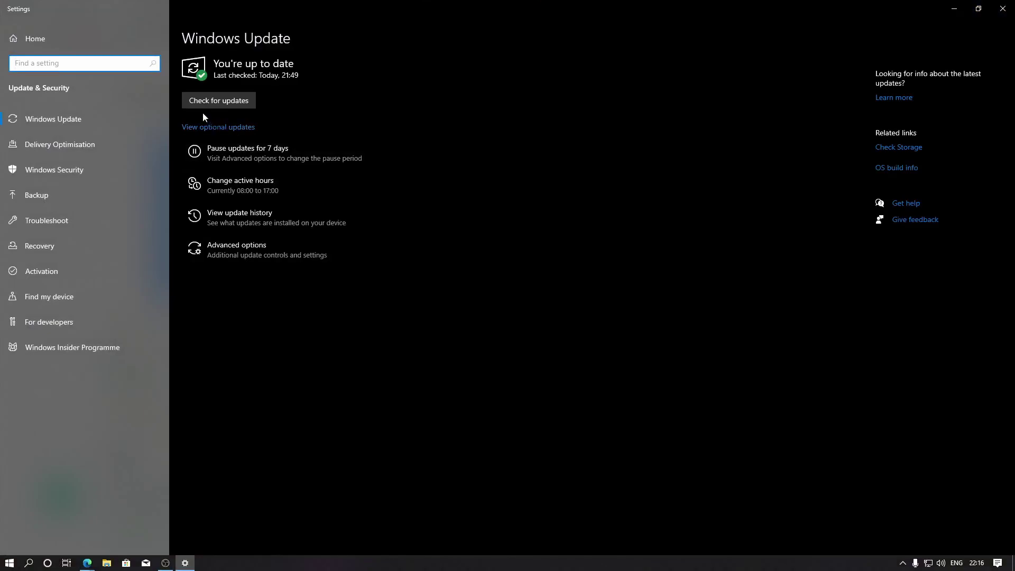
click(232, 106)
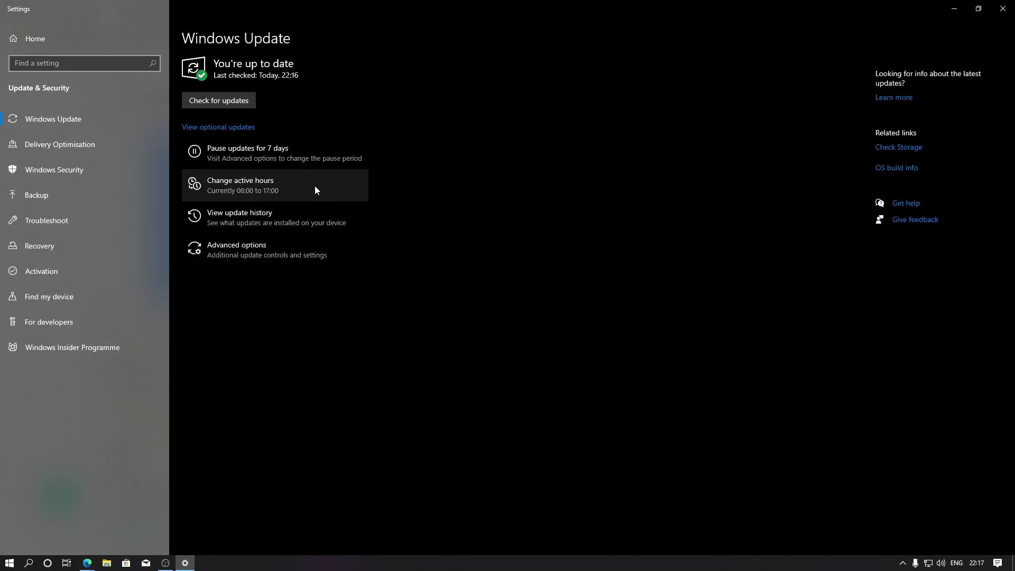
Close Settings and follow the article's Windows Update Blocker link to download Wub.zip.
click(1001, 15)
scroll(299, 431, down, 1)
scroll(299, 431, down, 1)
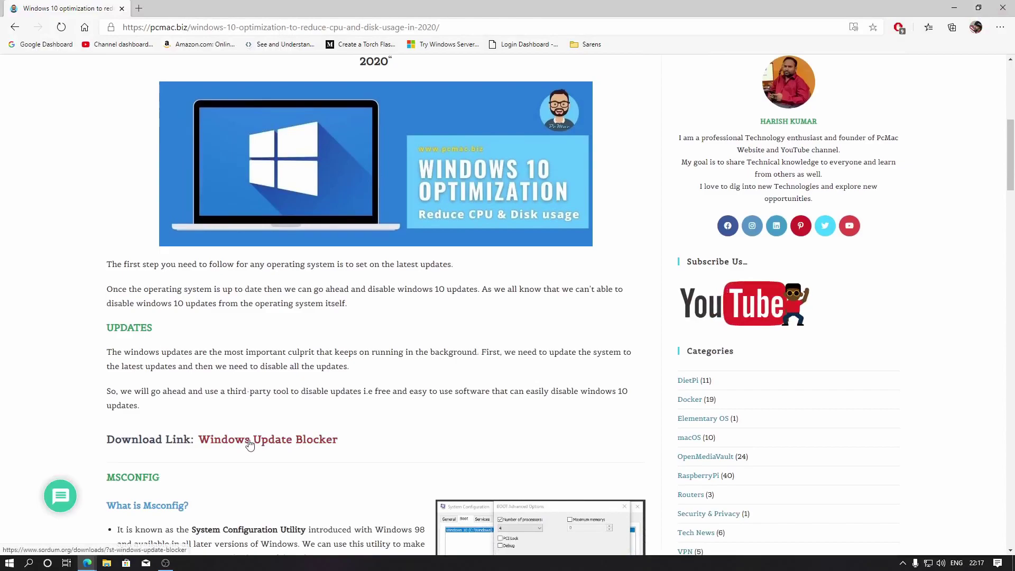
click(250, 444)
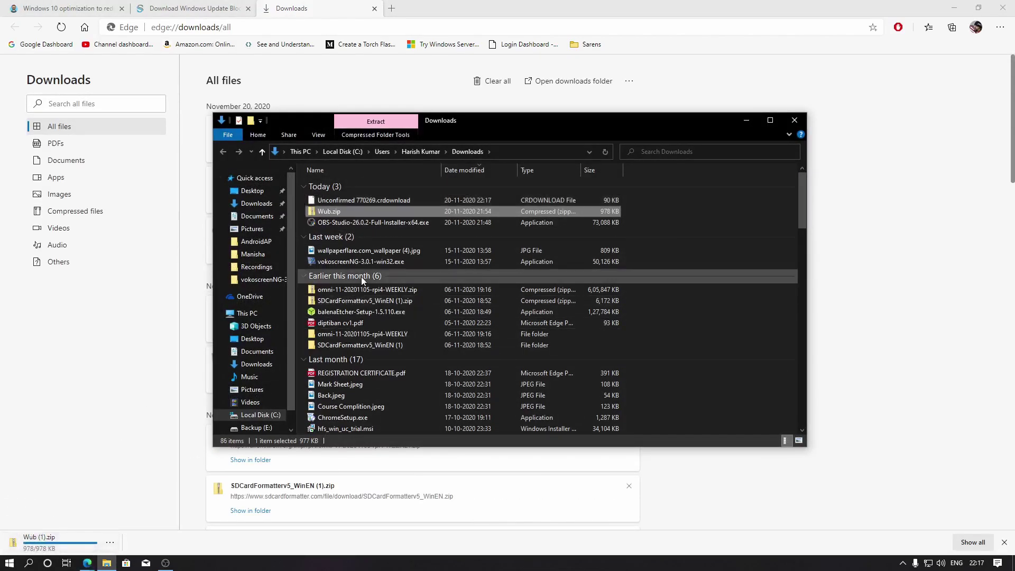
Open Wub.zip and its Wub folder to list ReadMe.txt, Wub.exe, Wub.ini and Wub_x64.exe.
double_click(338, 211)
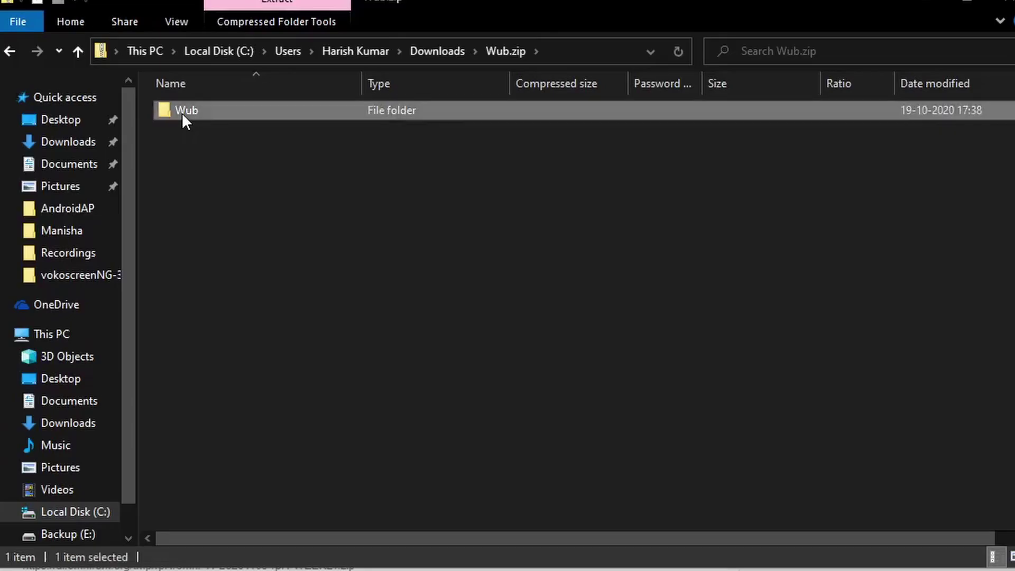
double_click(320, 187)
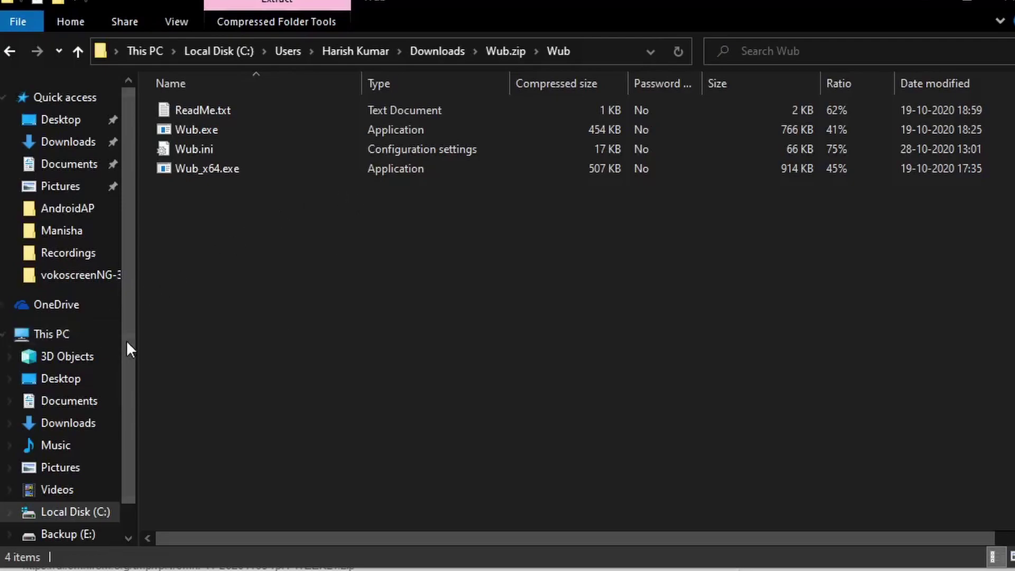
right_click(66, 336)
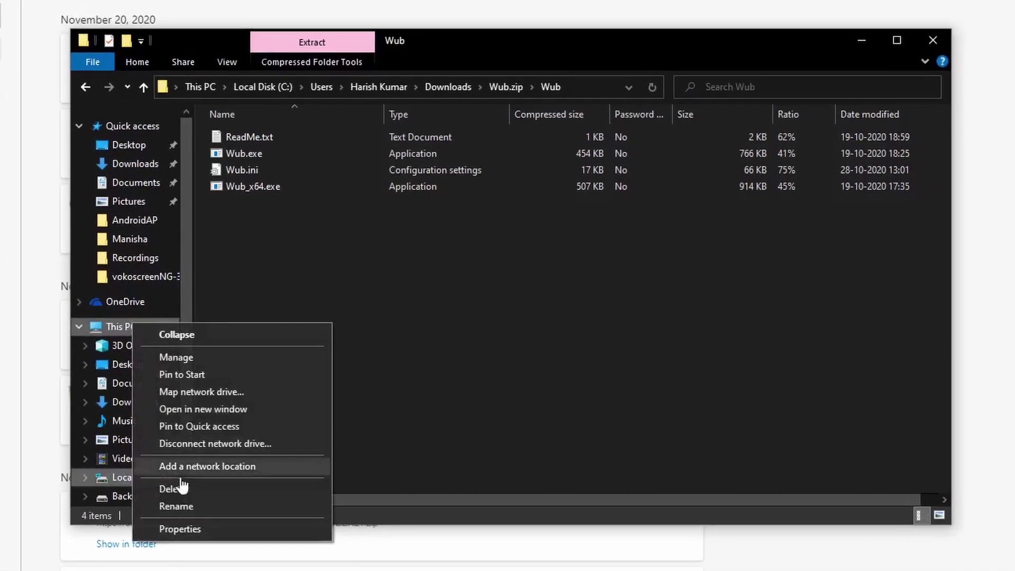
click(143, 554)
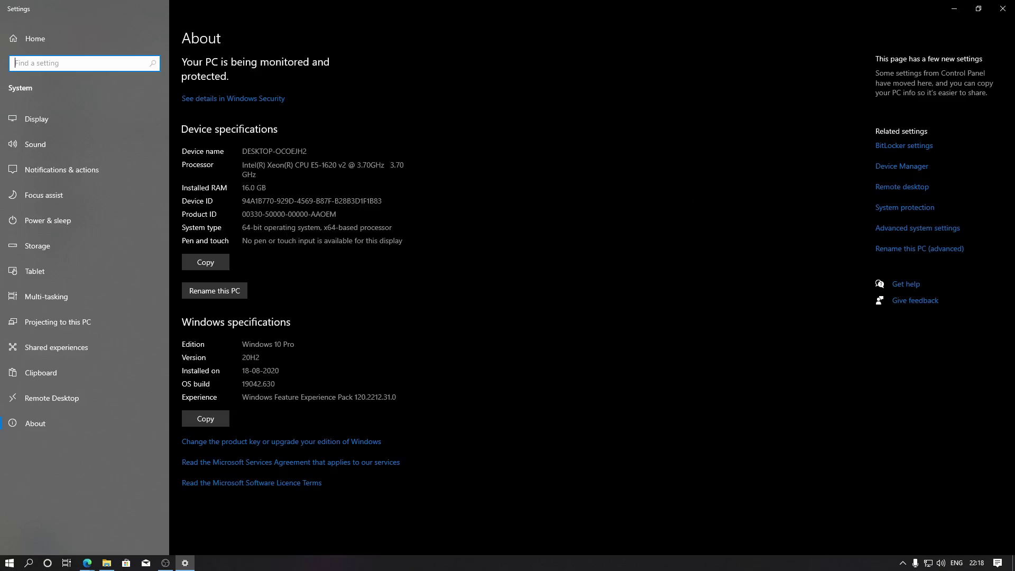
click(1002, 8)
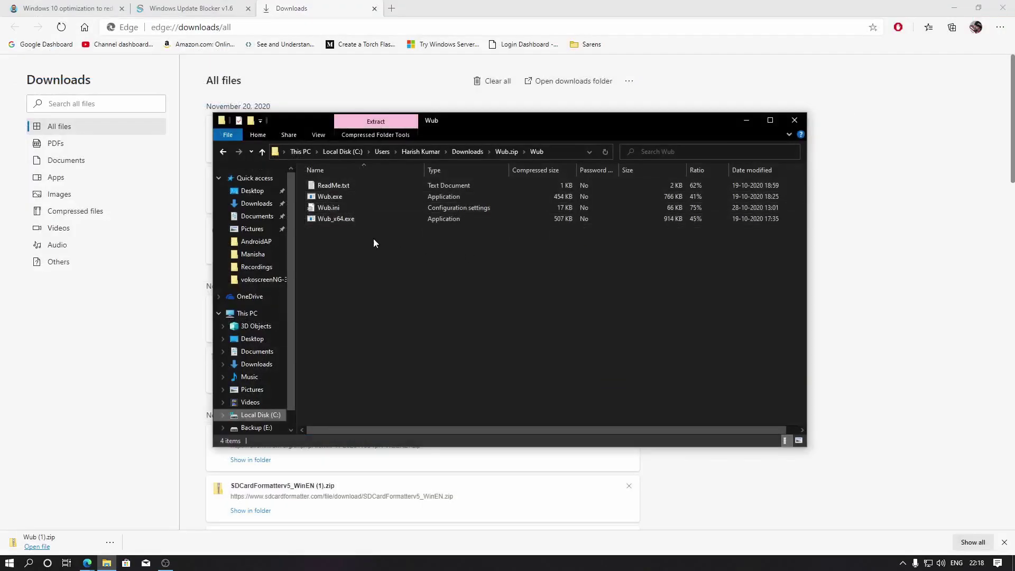
Run Wub_x64.exe, apply Disable Updates with protected service settings, then close the tool.
double_click(337, 219)
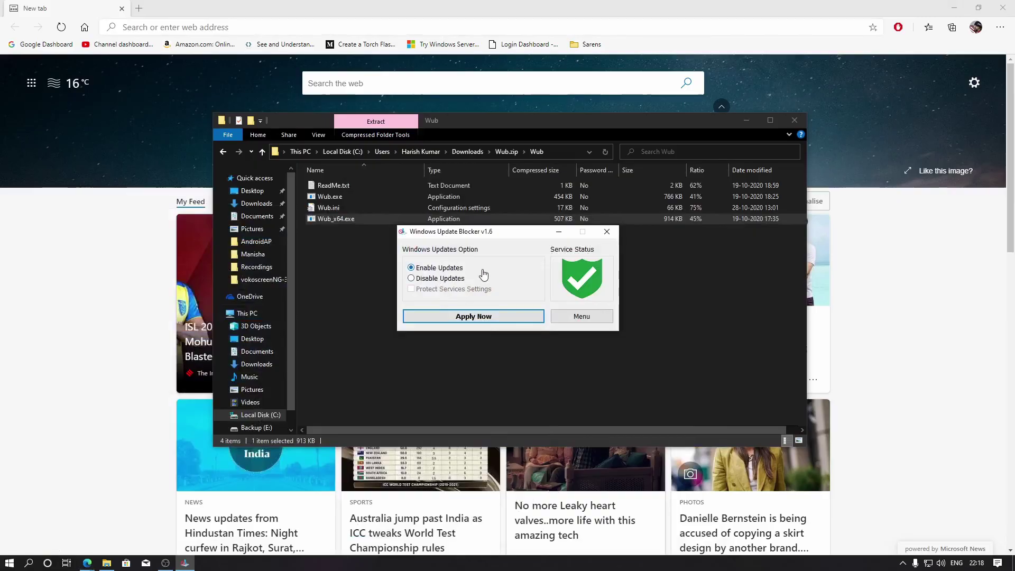
click(459, 281)
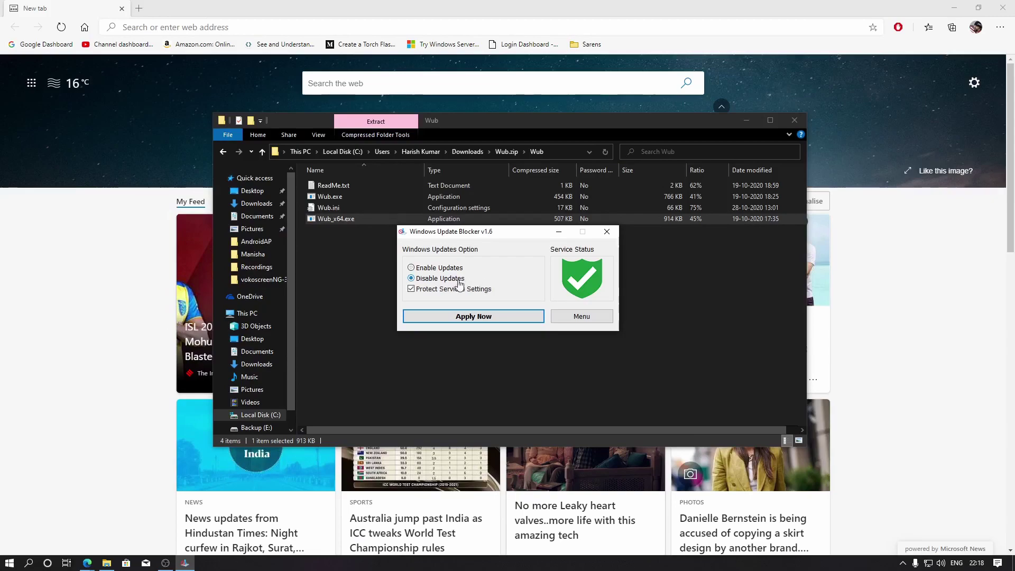
click(476, 318)
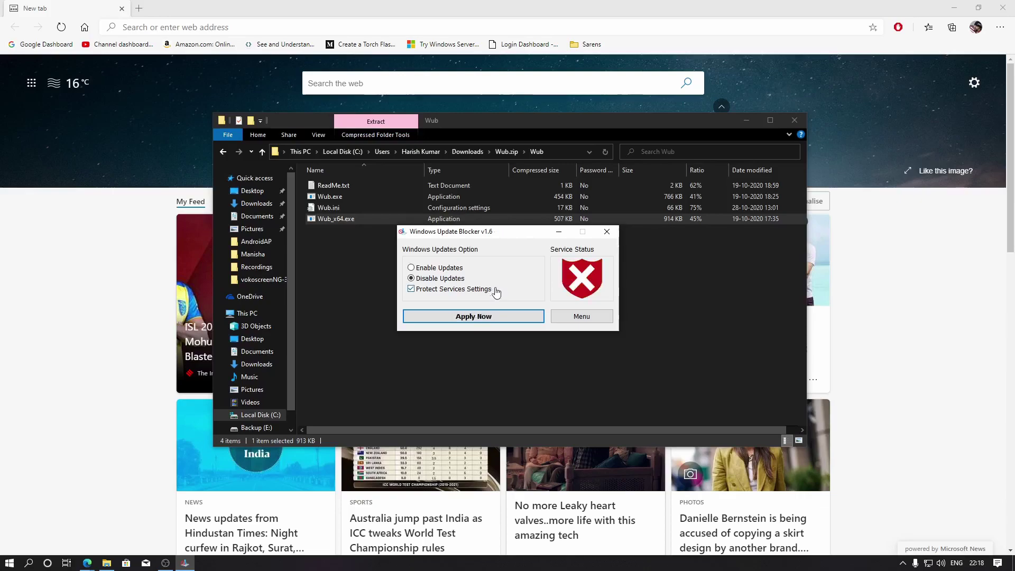
mouse_move(605, 267)
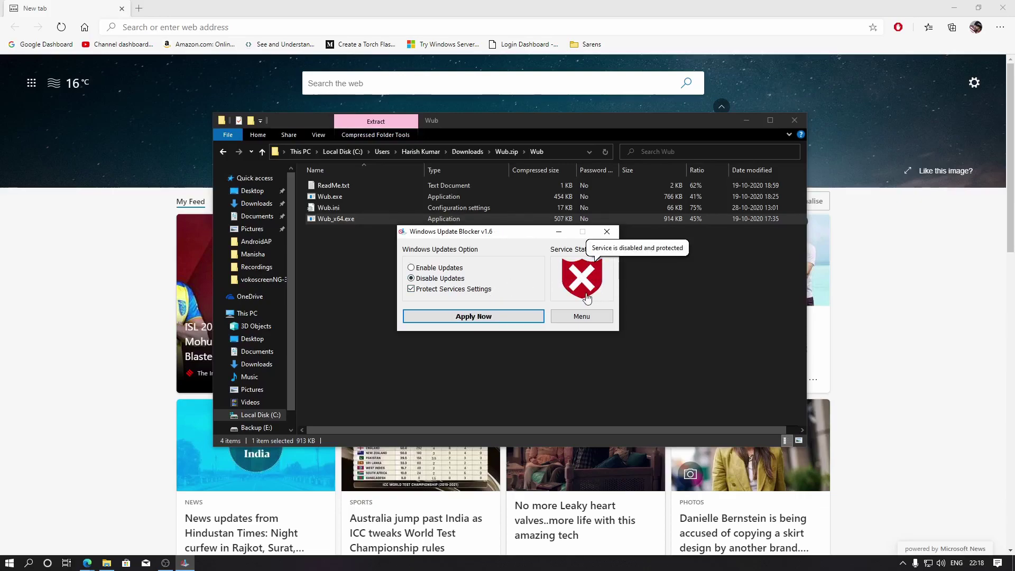
click(607, 235)
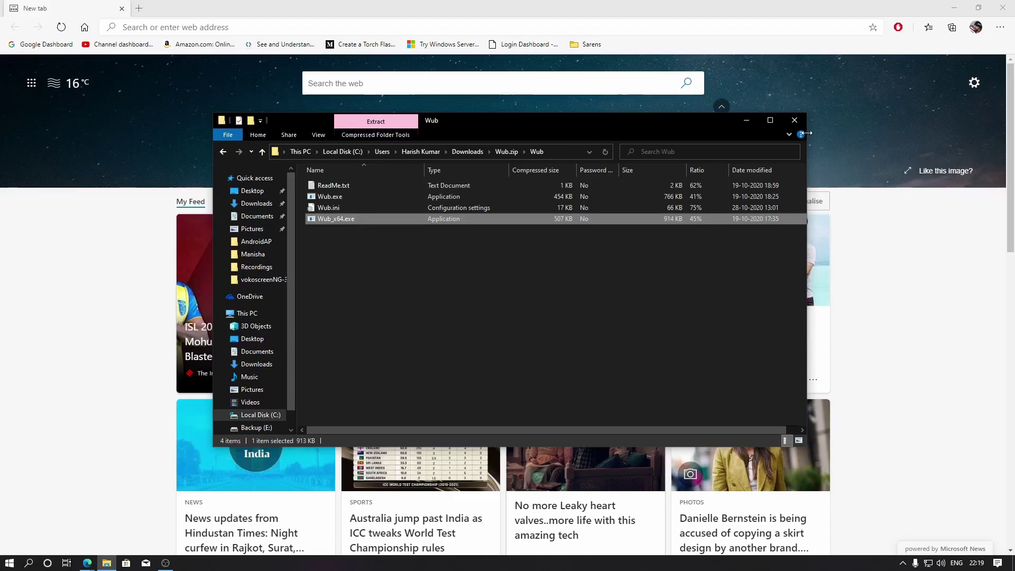
Close the Wub folder and reopen the pcmac.biz optimization article at its MSCONFIG section, with the Run box open.
click(794, 120)
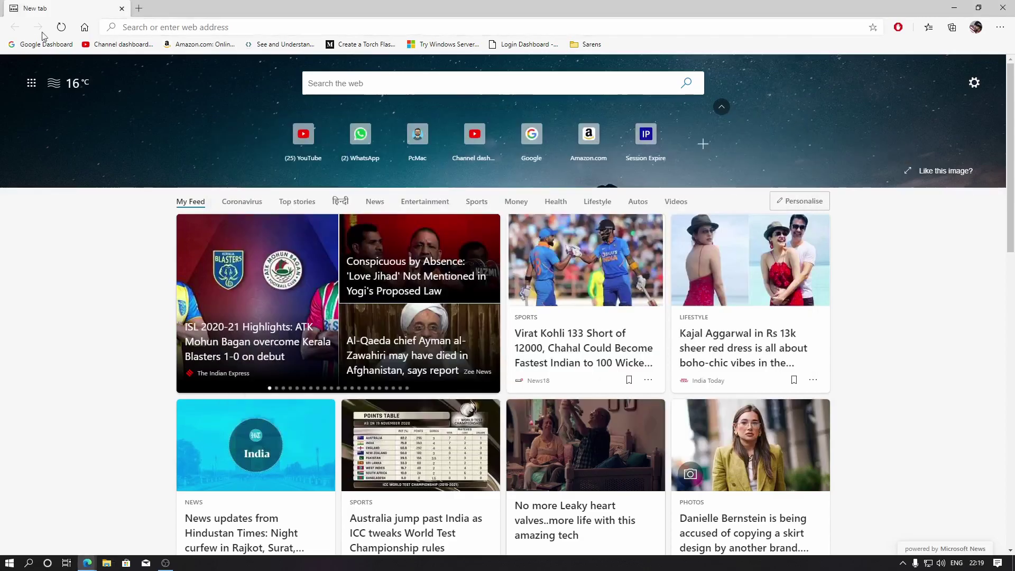
click(238, 31)
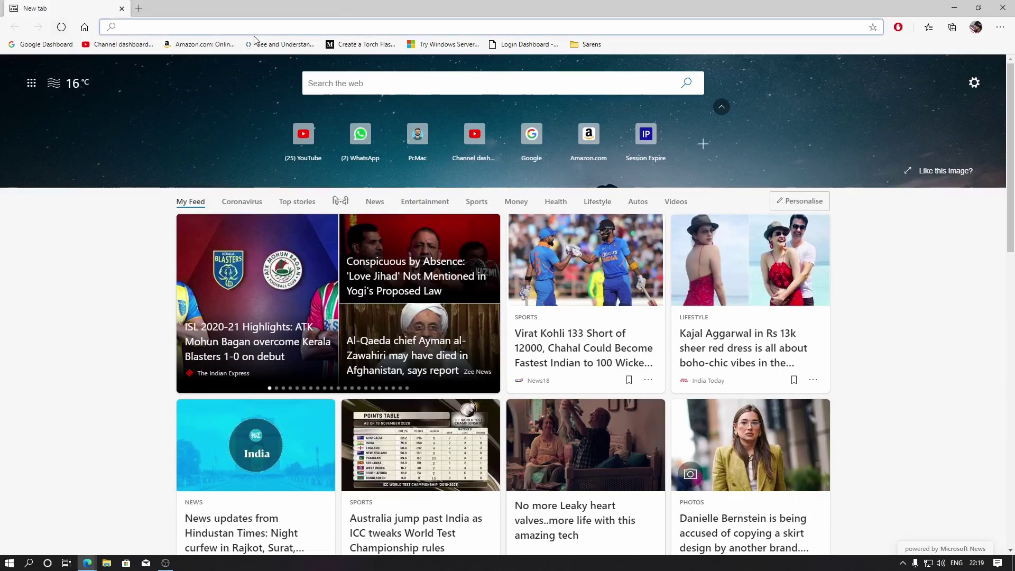
text(pcmac.biz)
key(Return)
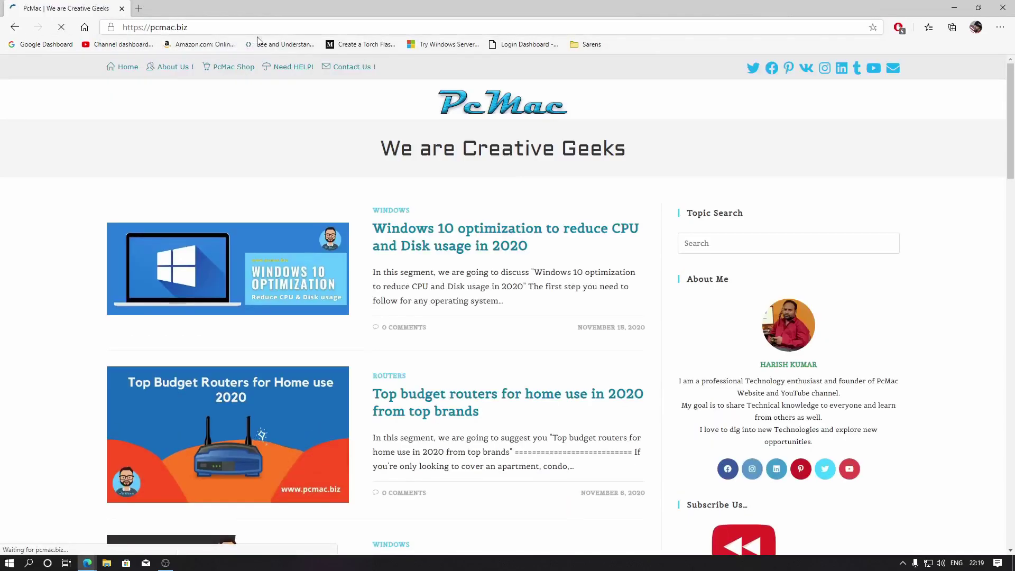
click(482, 232)
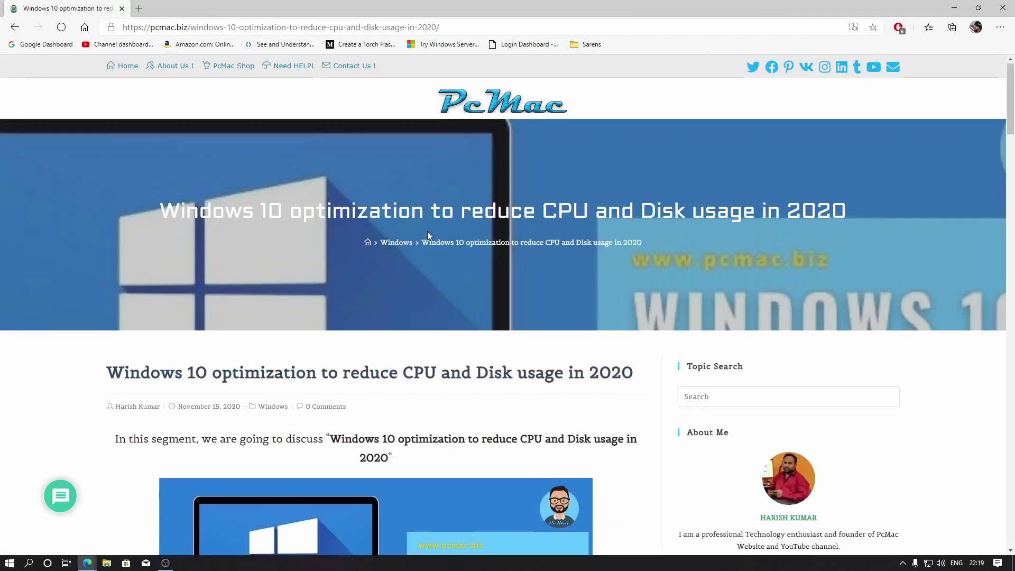
scroll(370, 228, down, 10)
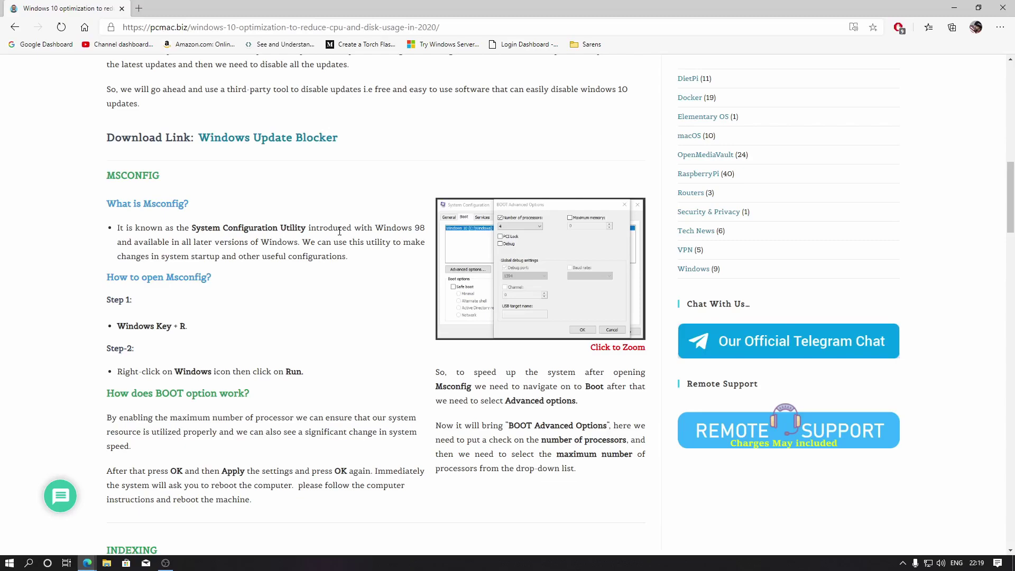
key(super+r)
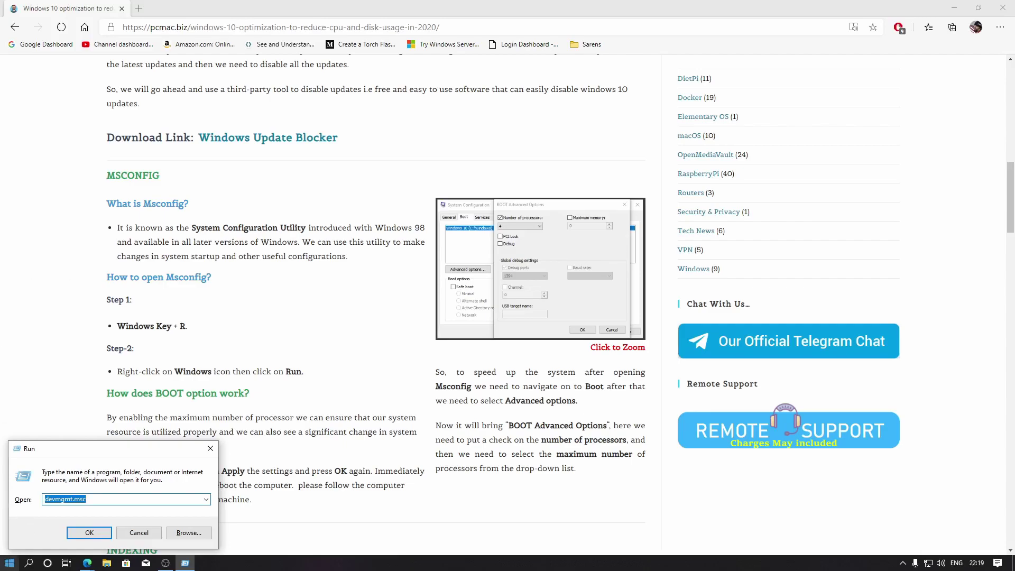
Launch System Configuration by running msconfig from the Run box.
right_click(11, 566)
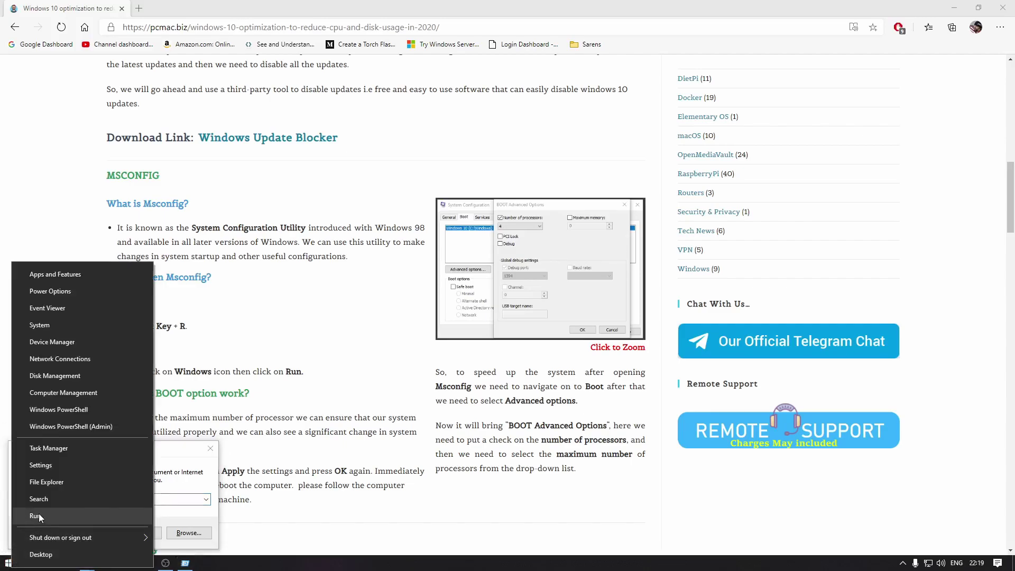
click(35, 516)
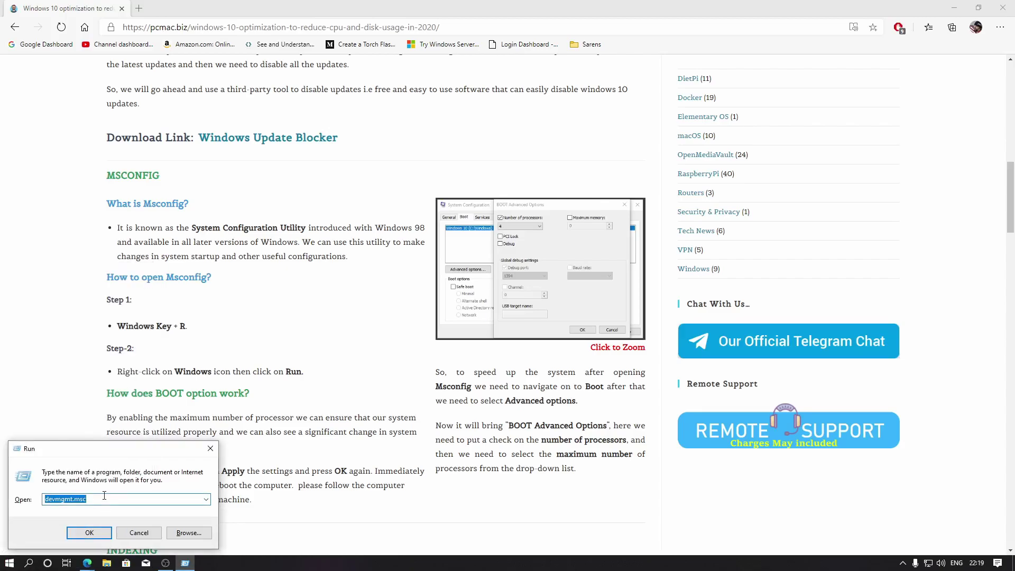
text(msconfig)
key(Return)
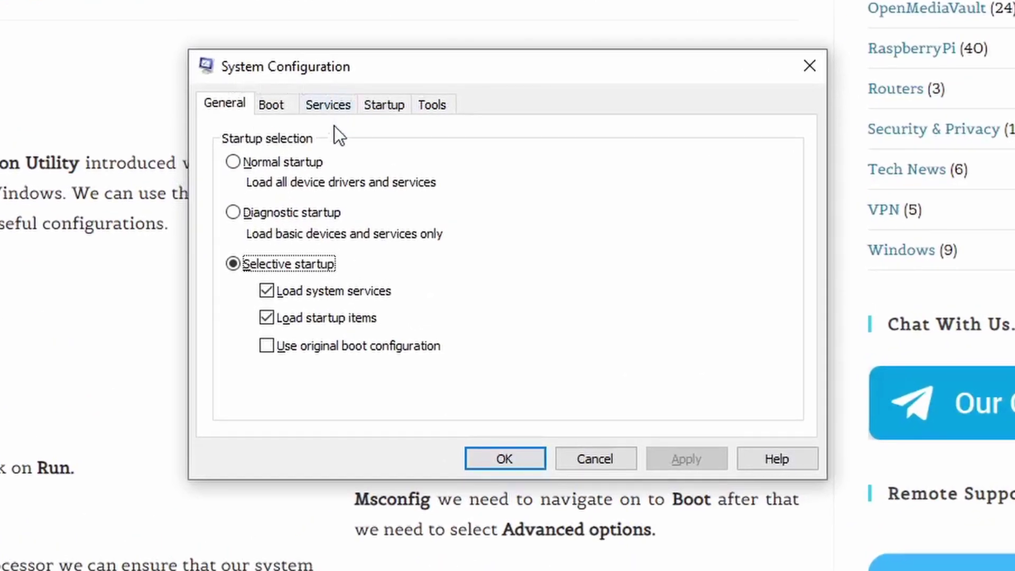
Set the Boot advanced options to 8 processors and apply the boot settings.
click(278, 111)
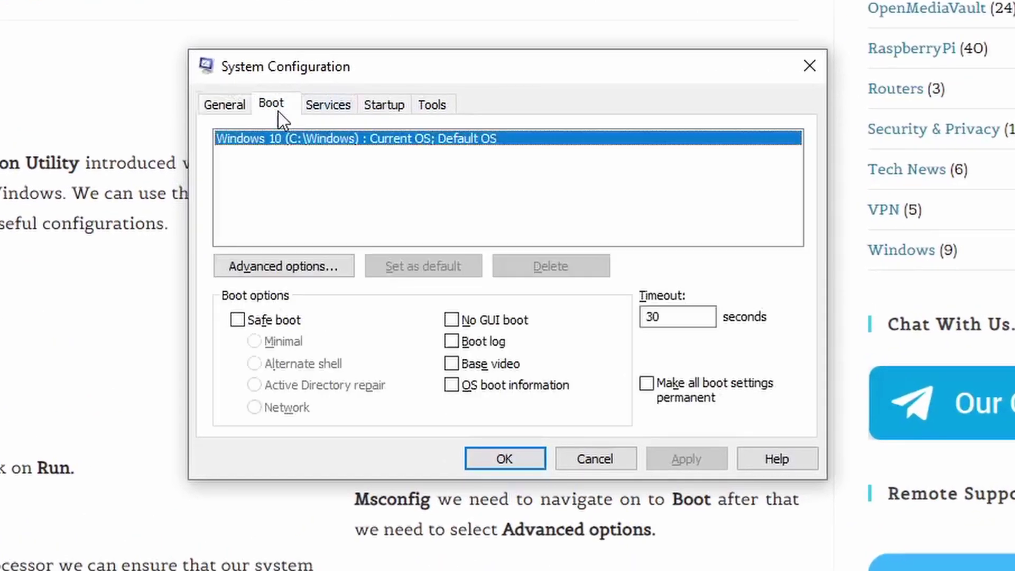
click(260, 270)
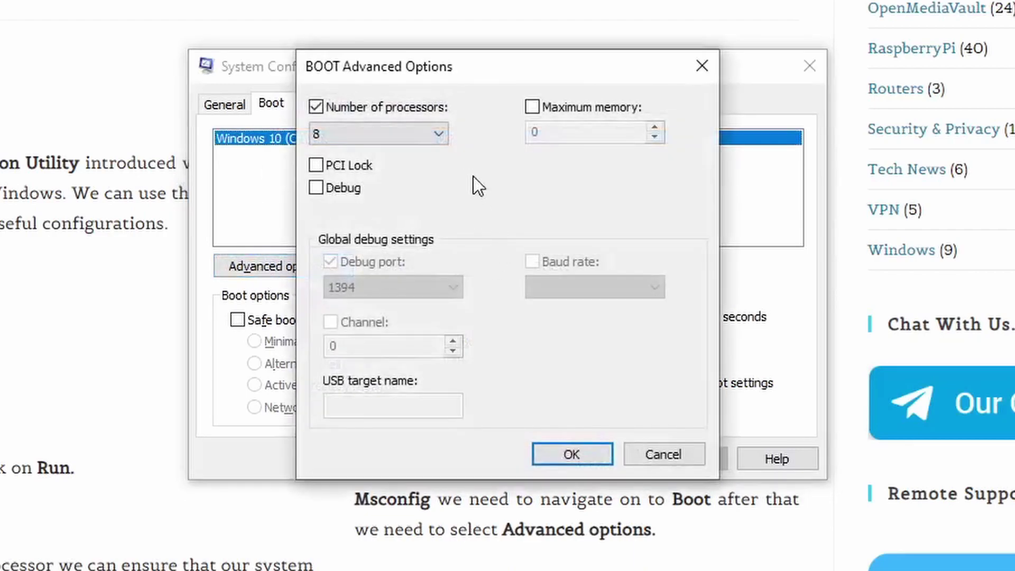
click(388, 139)
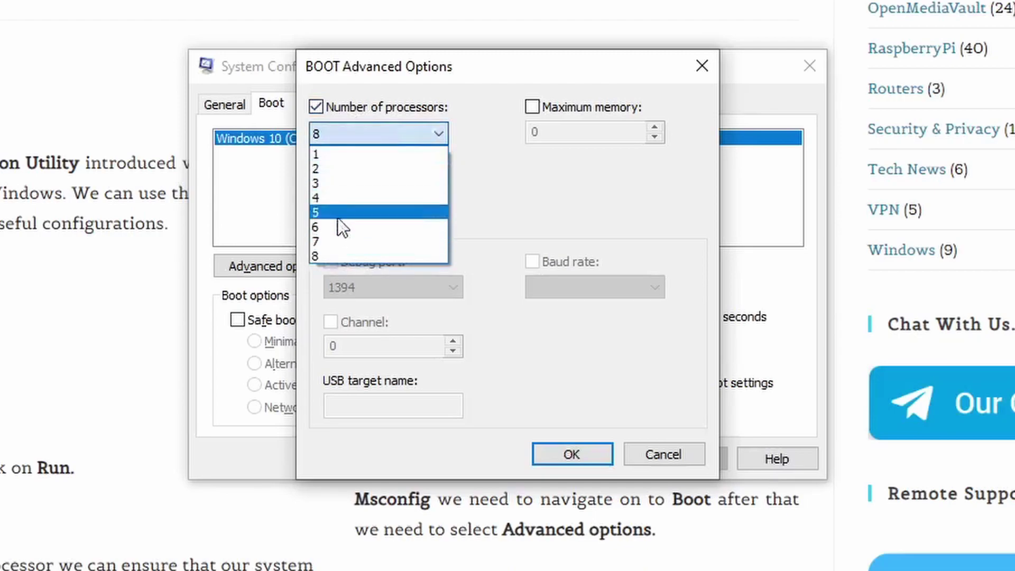
click(349, 254)
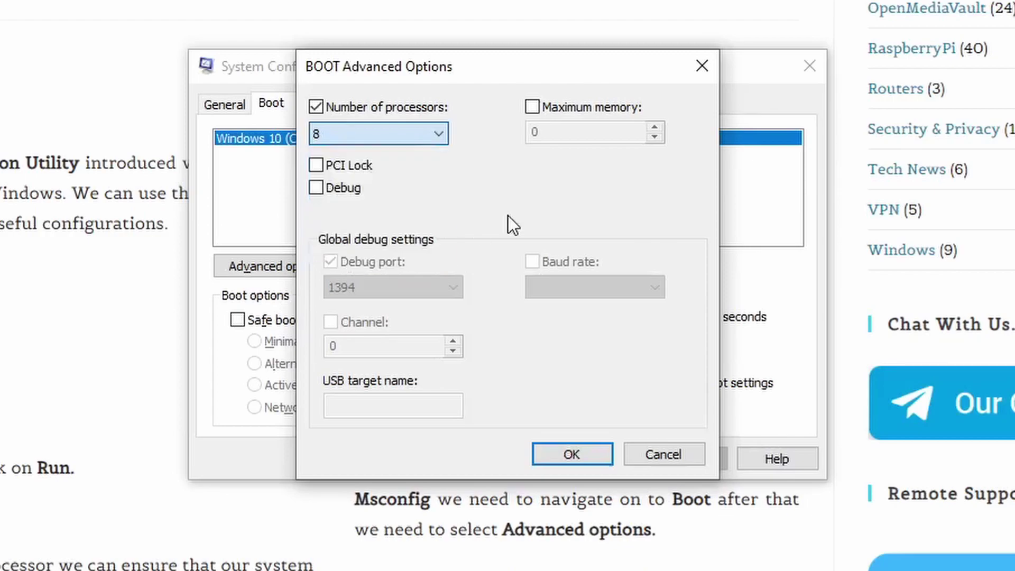
click(571, 452)
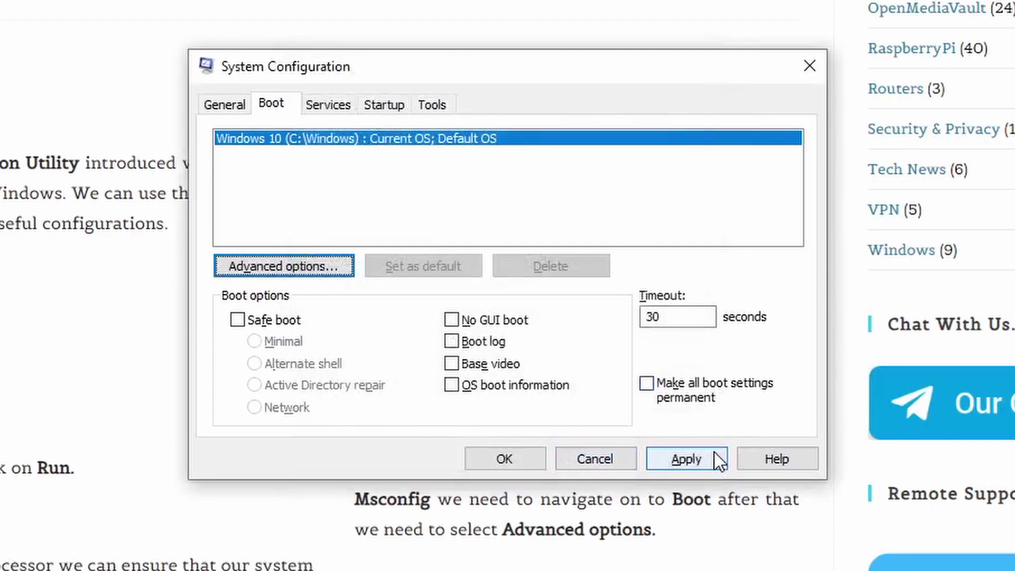
click(531, 461)
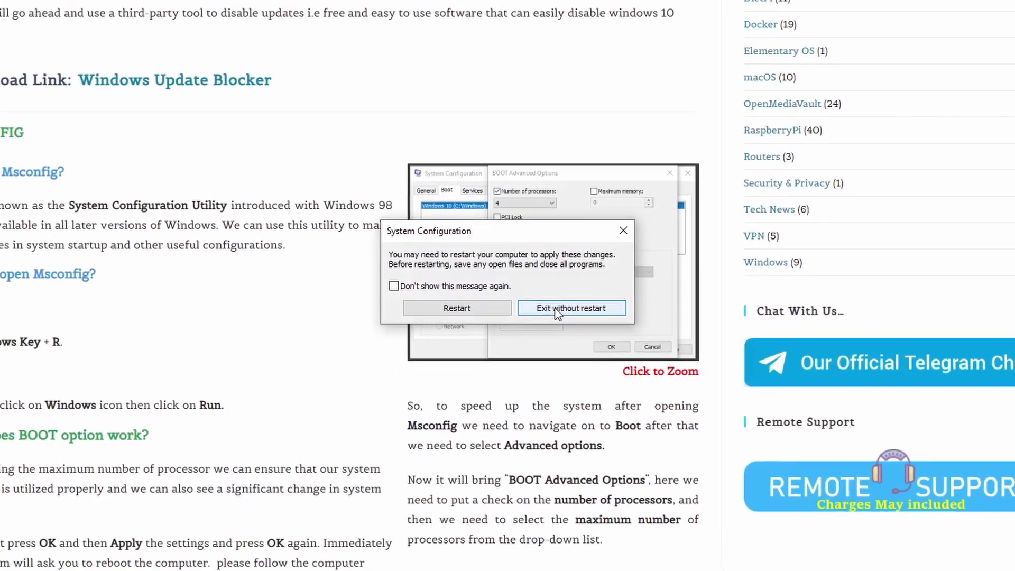
Exit without restart, scroll to the article's INDEXING section, and enlarge its screenshot.
click(560, 309)
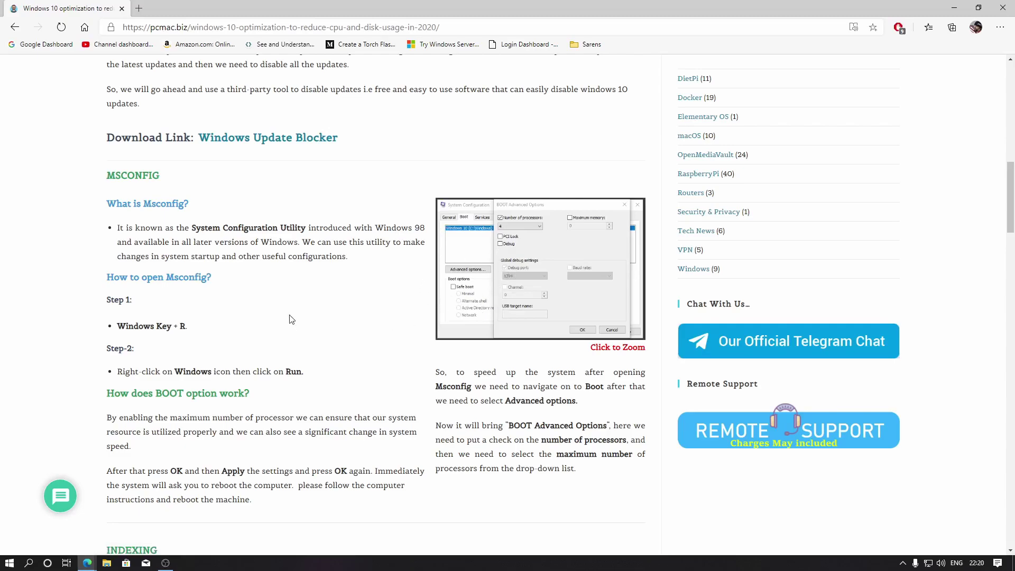
scroll(452, 312, down, 1)
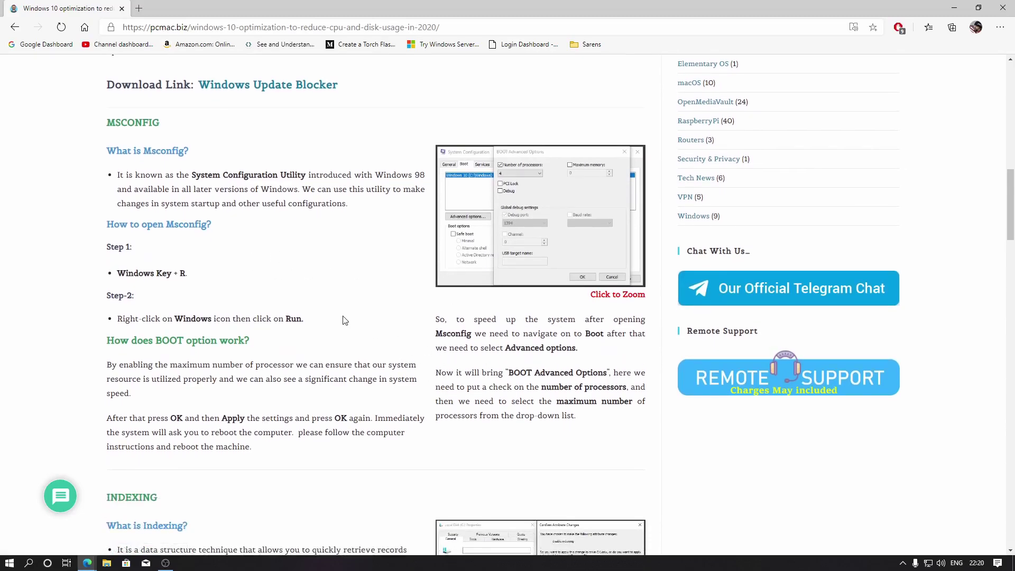
scroll(346, 321, down, 4)
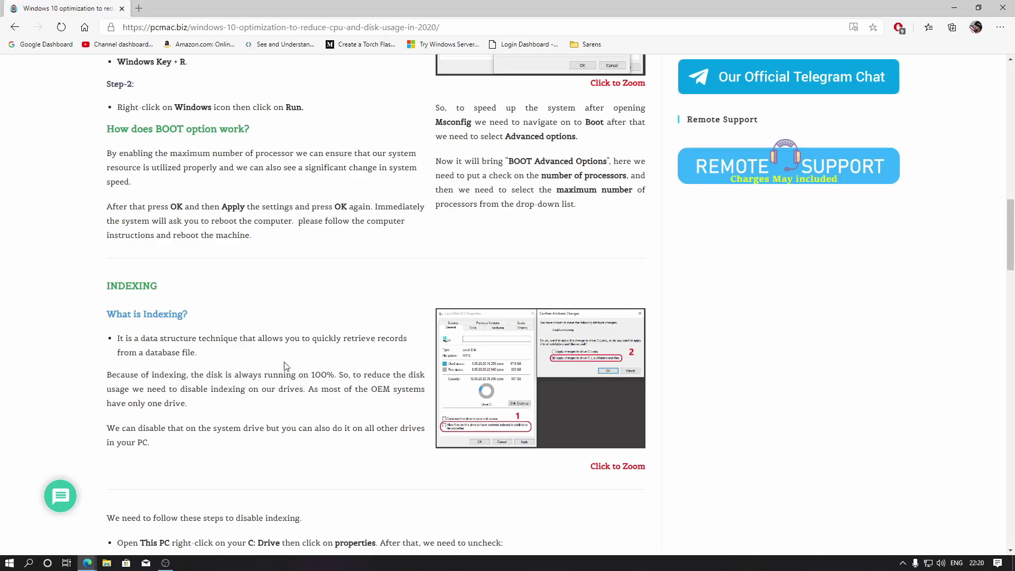
click(567, 382)
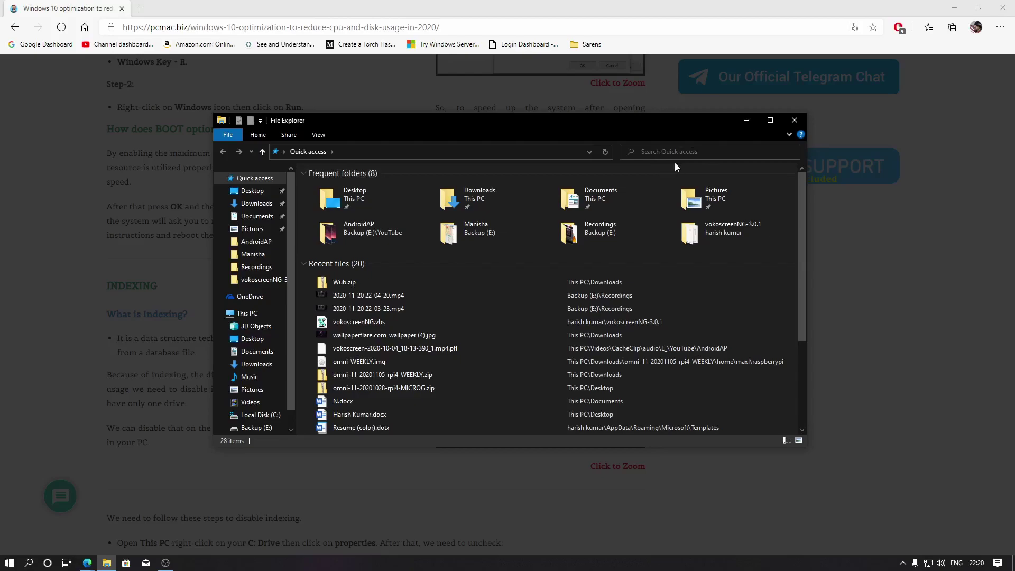
Close the open Explorer window and enlarged screenshot, then open This PC in File Explorer.
click(790, 124)
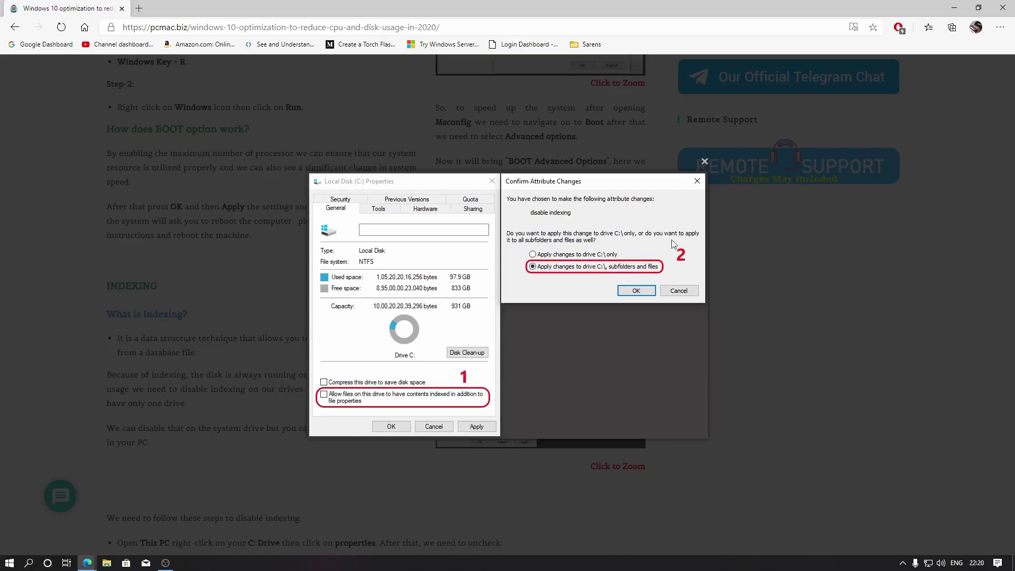
click(704, 161)
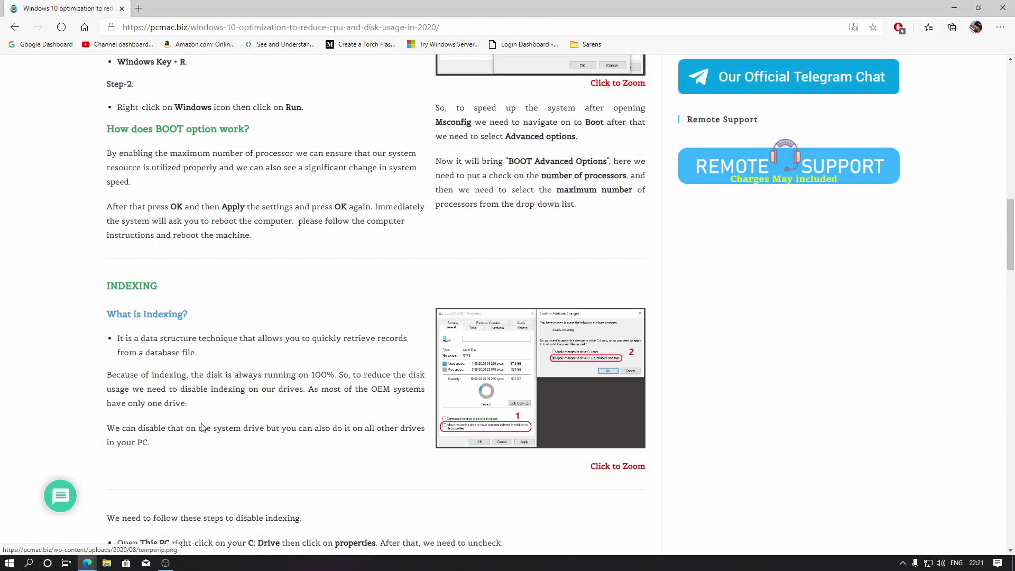
click(108, 564)
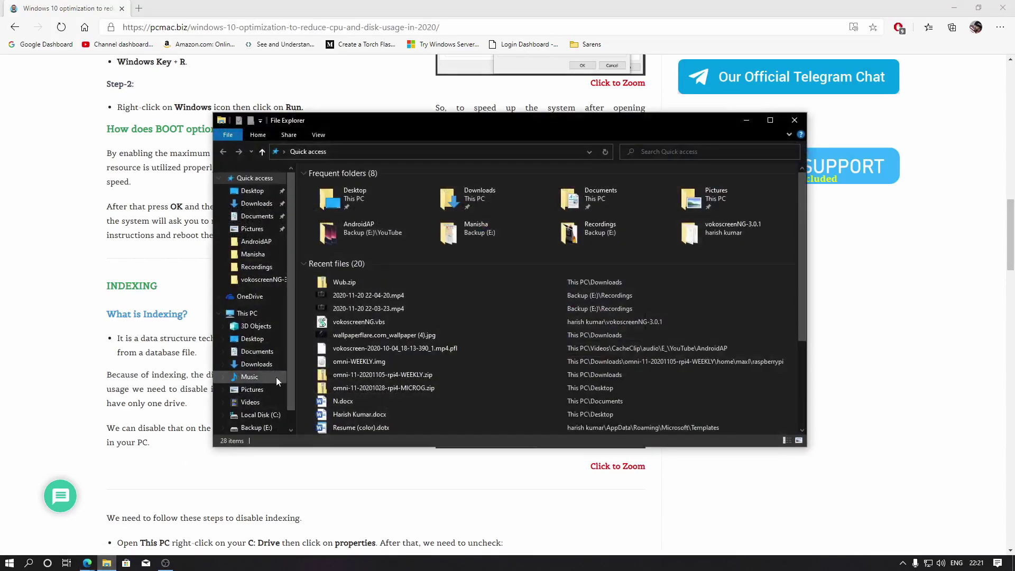
click(247, 313)
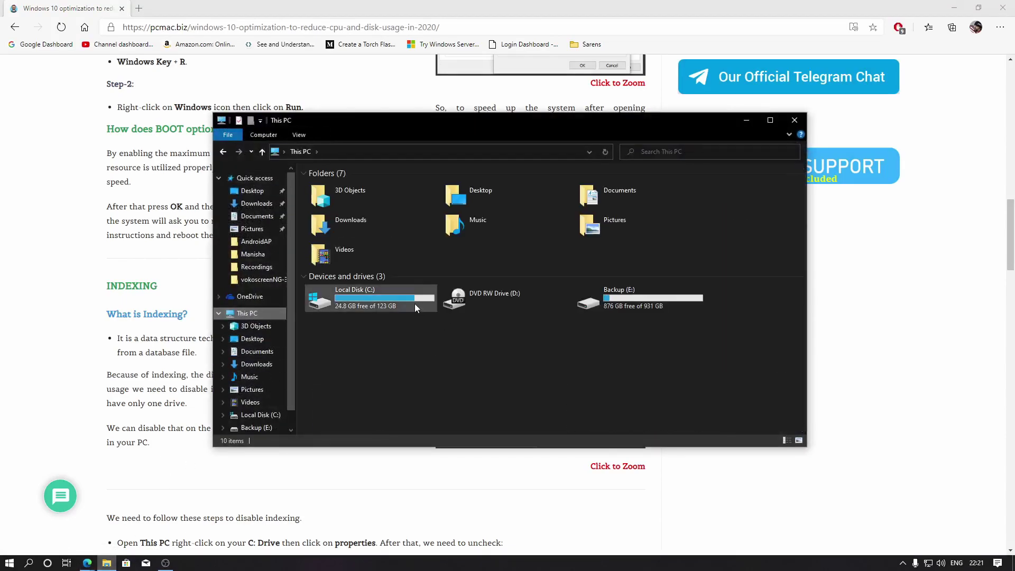
Confirm Local Disk (C:) Properties has content indexing off, cancel, and re-enlarge the indexing screenshot.
right_click(380, 304)
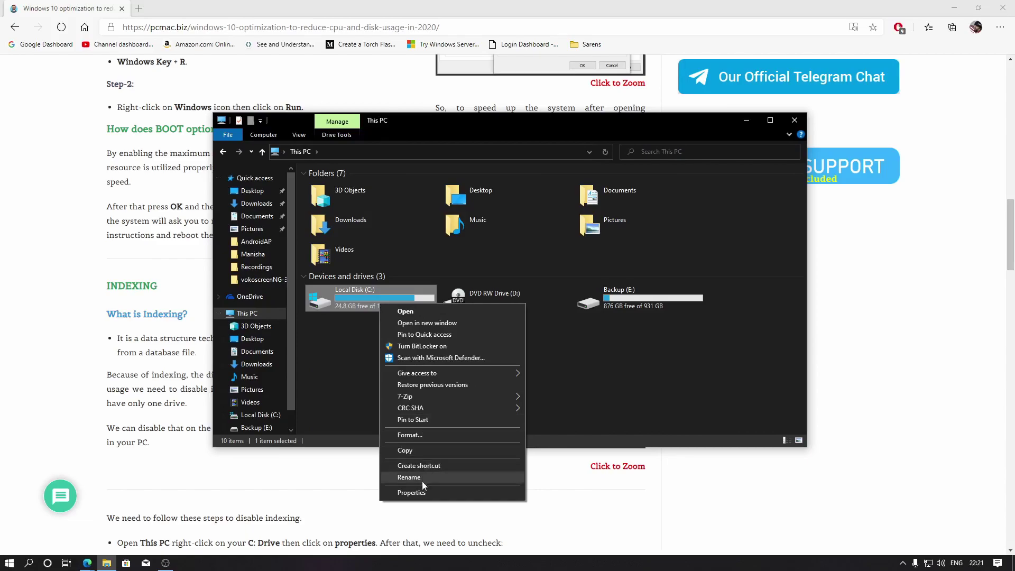
click(423, 491)
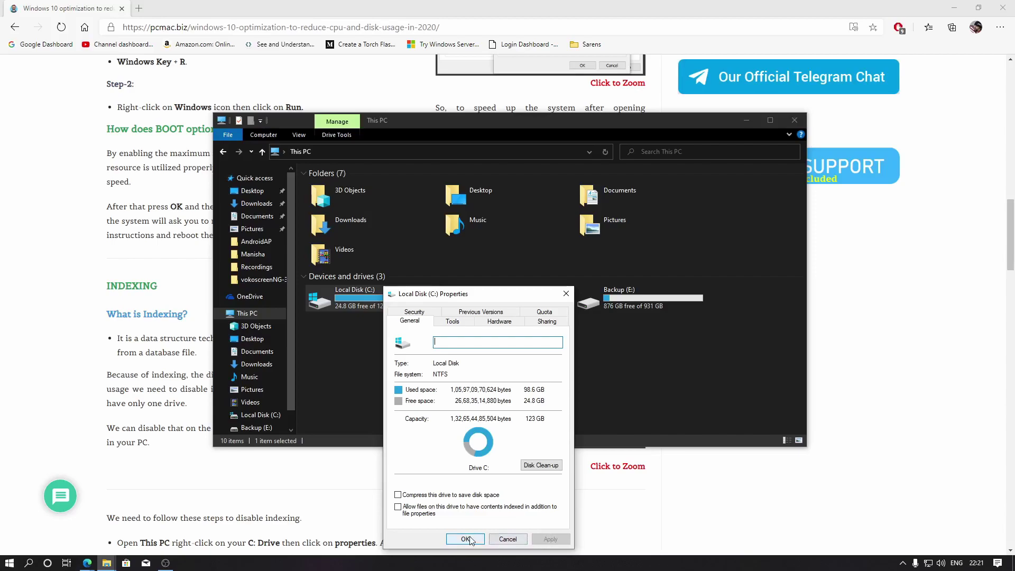
click(508, 539)
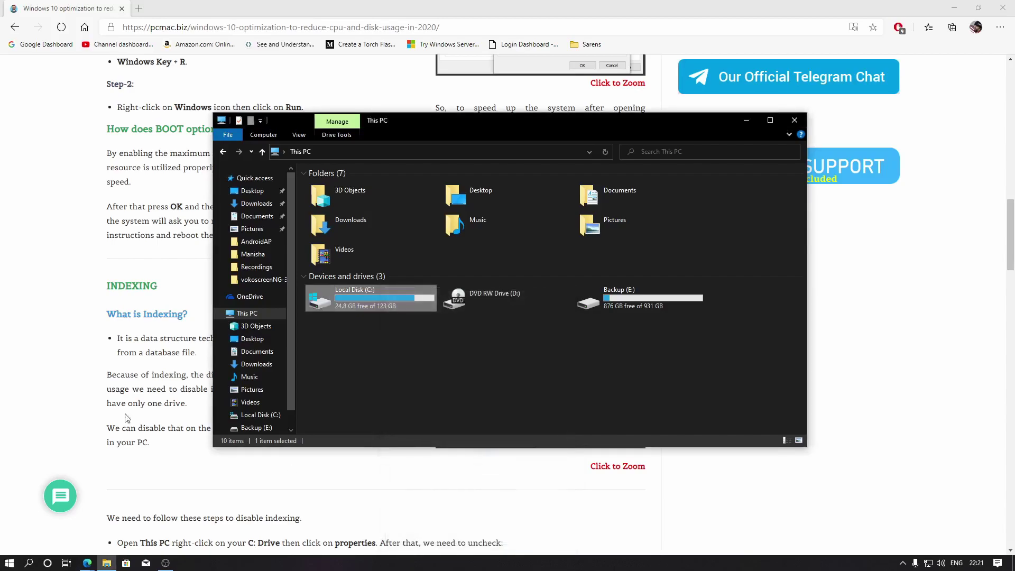
click(112, 373)
click(512, 347)
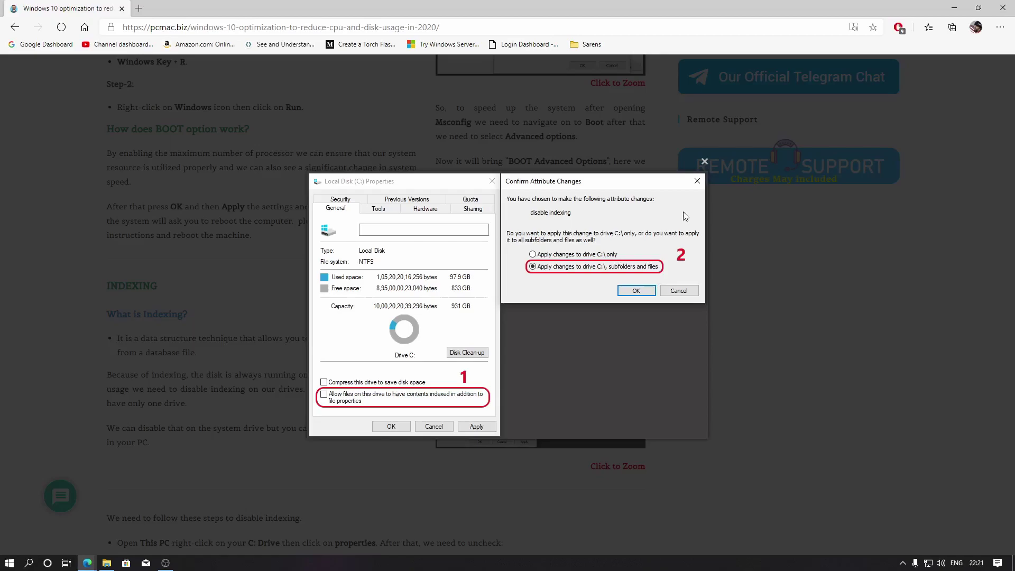
Scroll to the article's PRIVACY SETTINGS section and search Start for 'priva'.
click(704, 161)
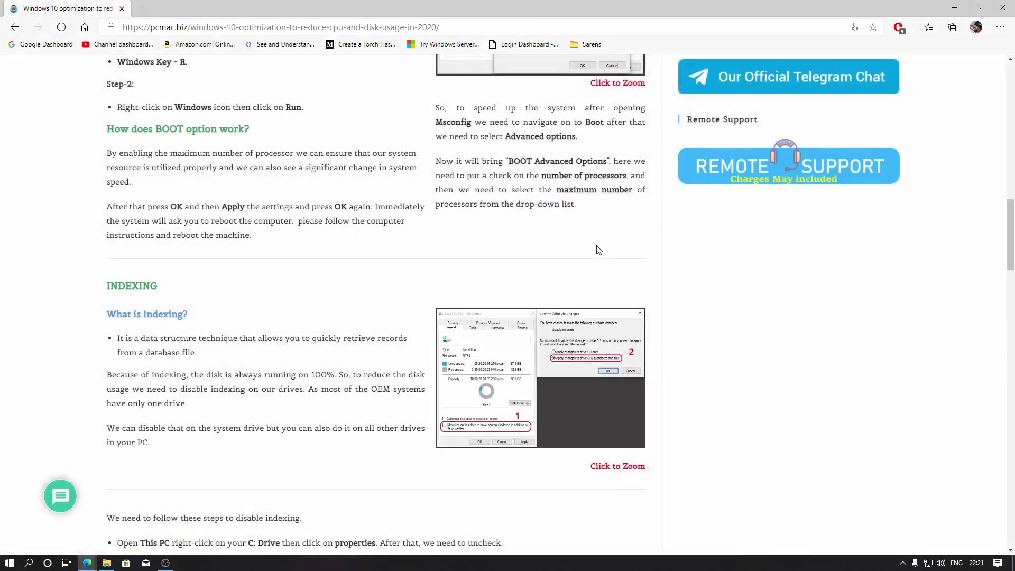
scroll(481, 302, down, 2)
scroll(480, 302, down, 1)
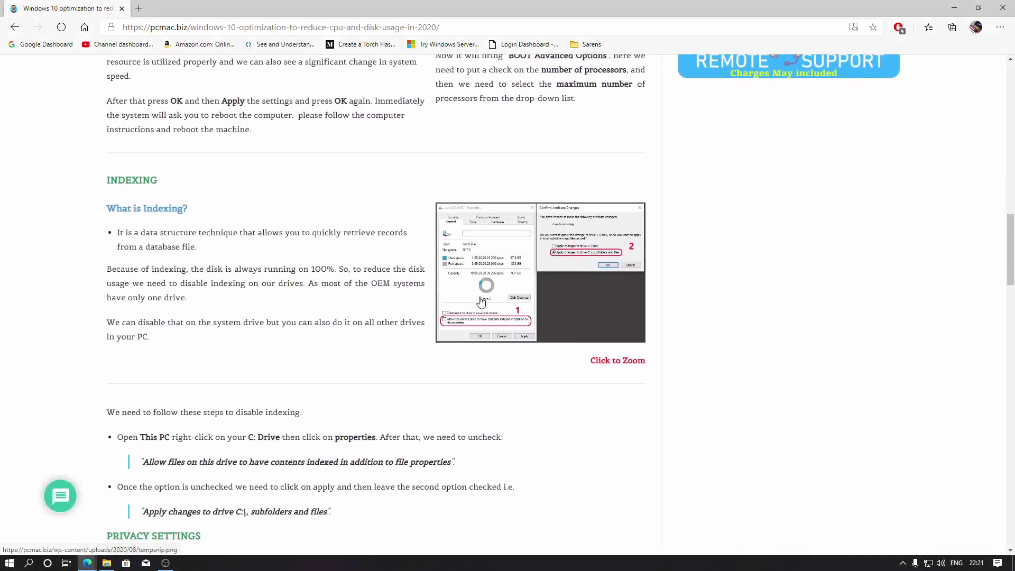
scroll(479, 297, down, 6)
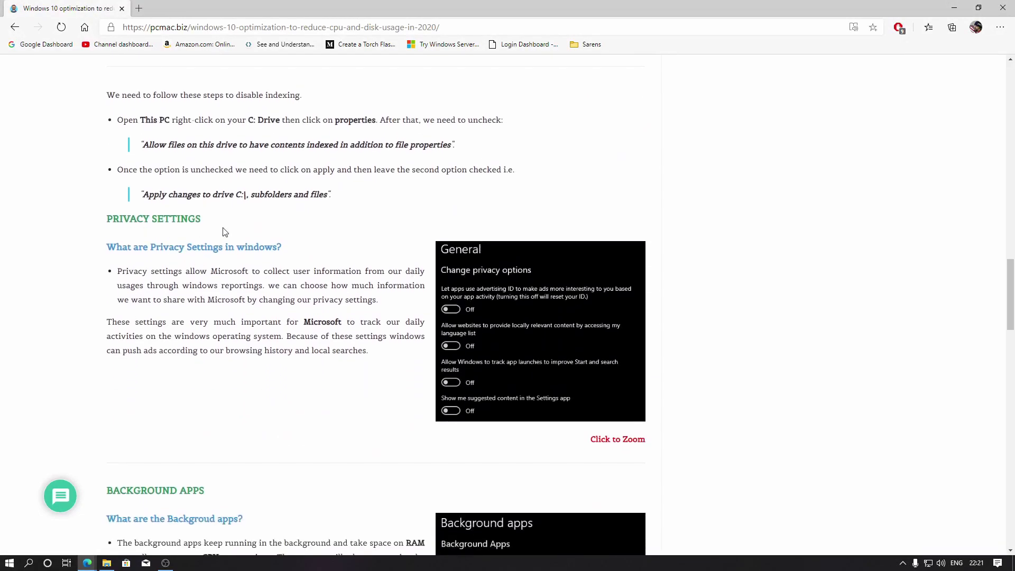
click(7, 564)
text(p)
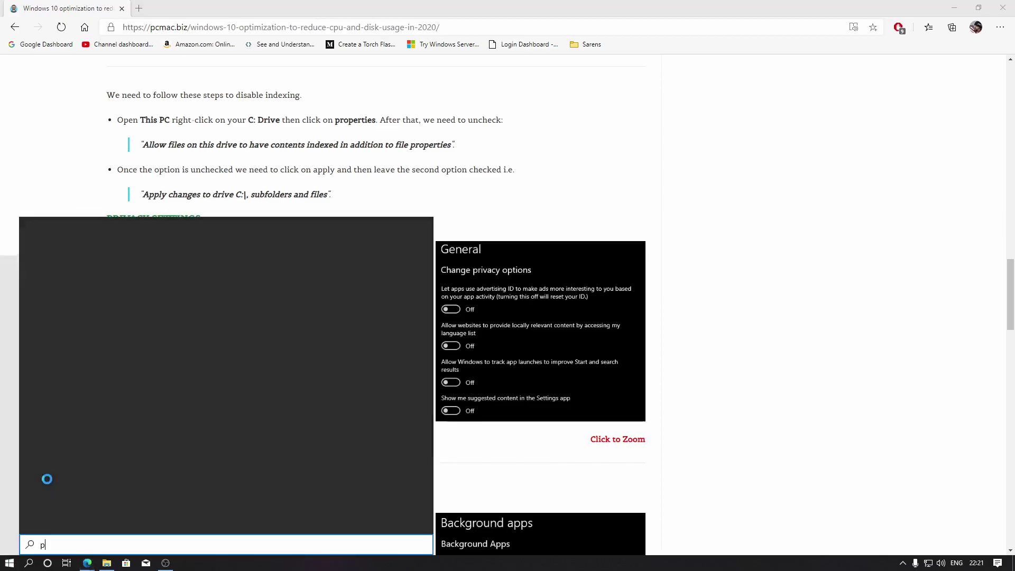
text(riva)
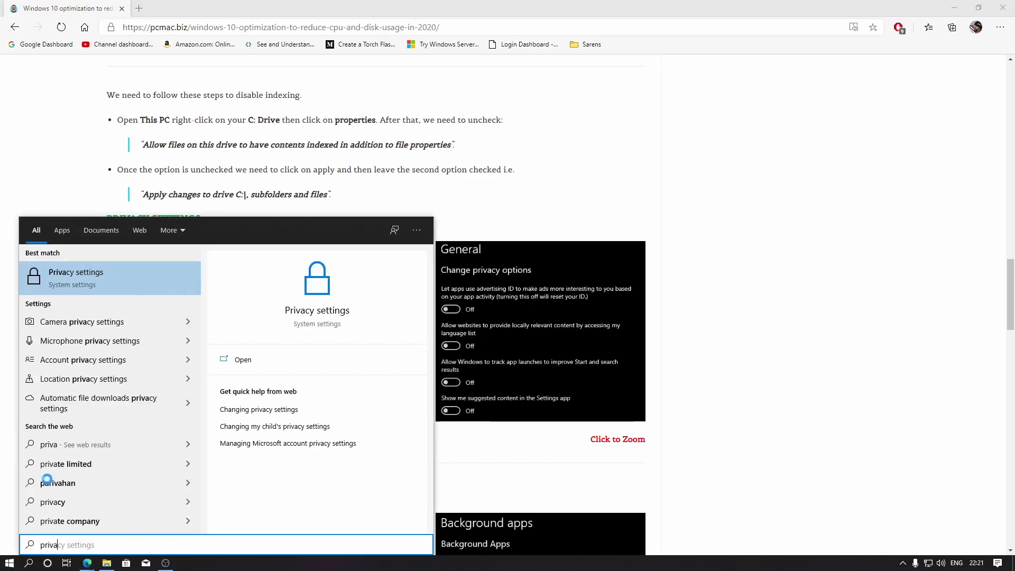
In Privacy > General, turn off website language-list access, app-launch tracking and suggested content.
click(121, 276)
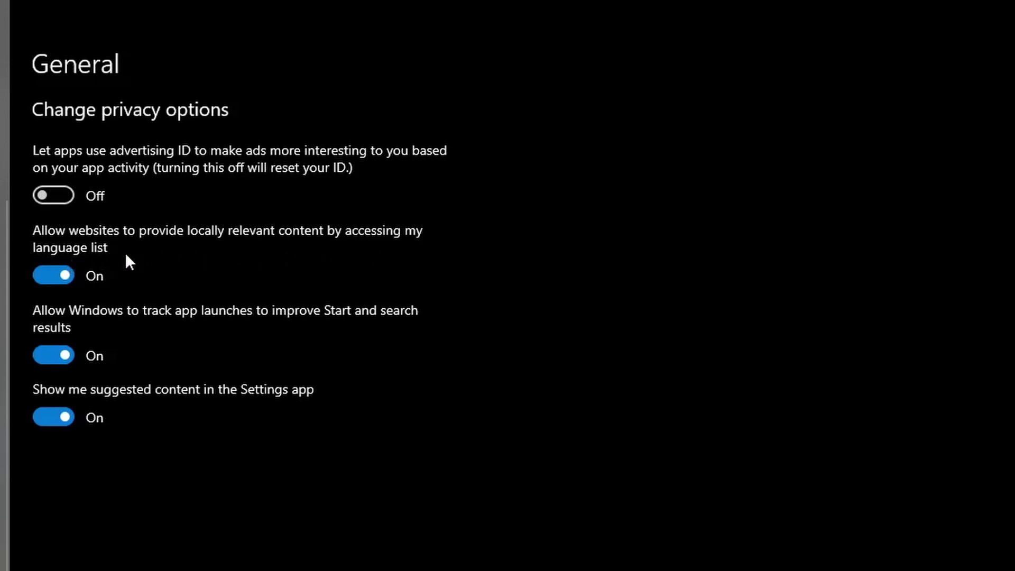
click(52, 274)
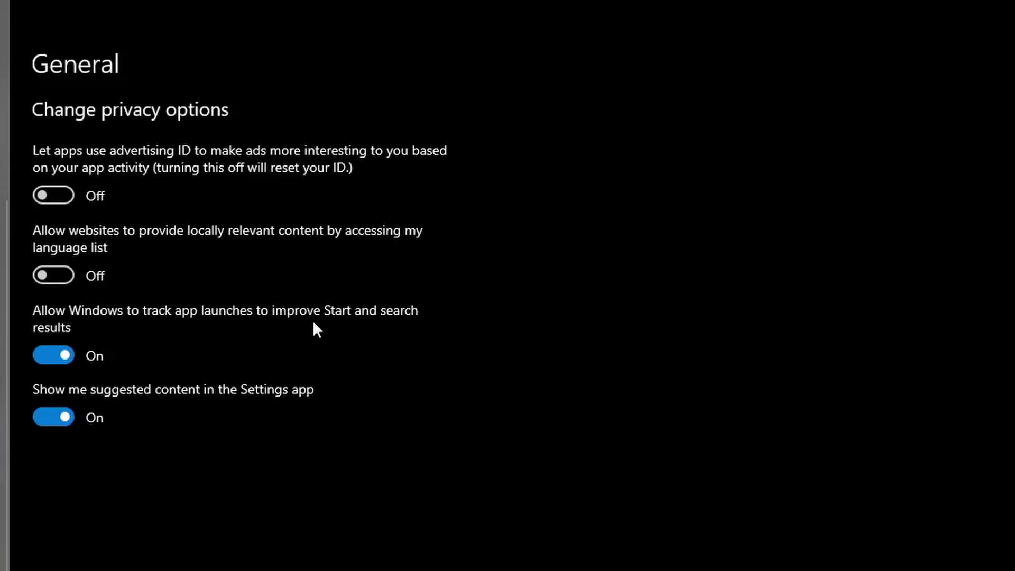
click(58, 354)
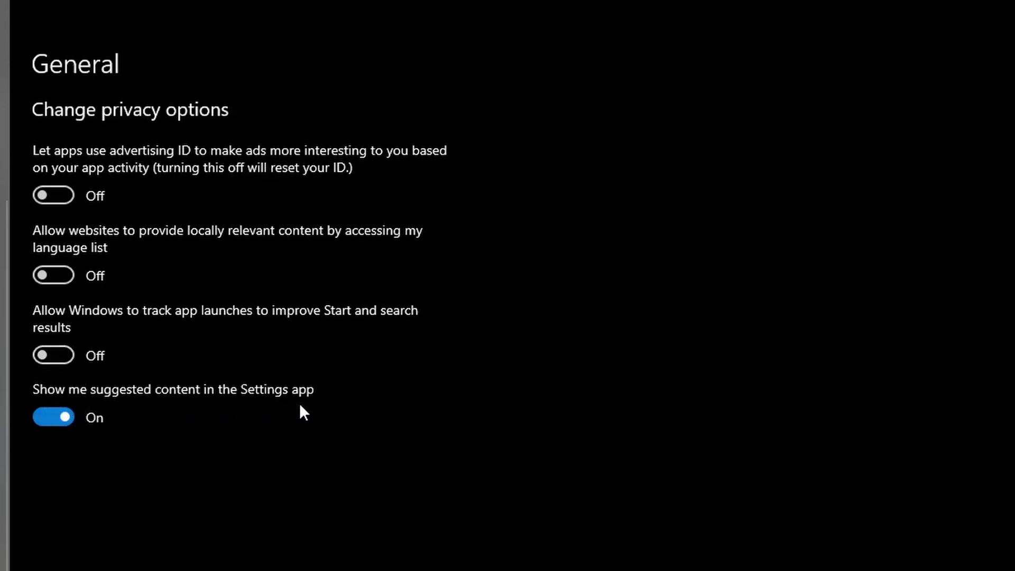
click(53, 416)
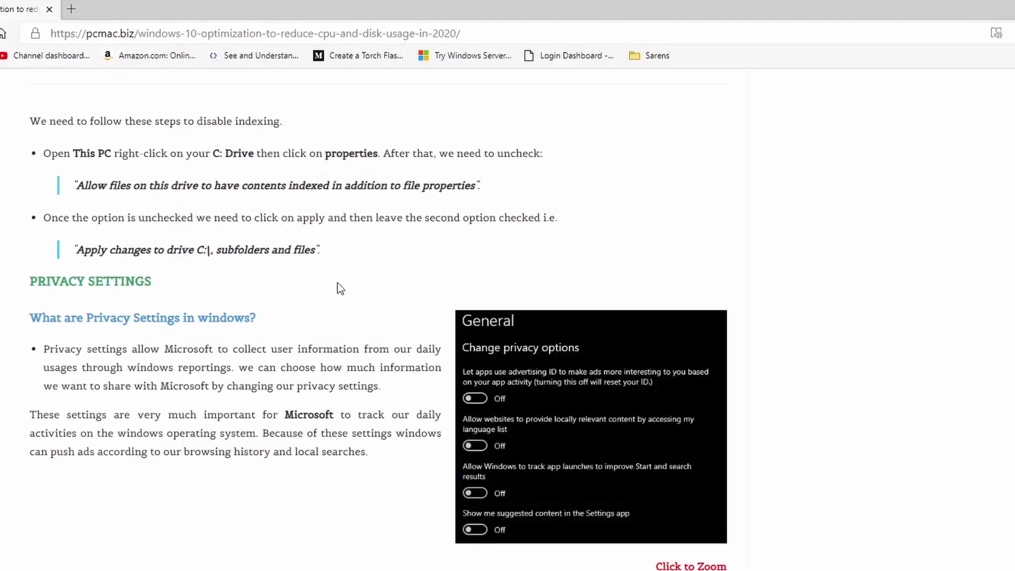
Search Windows for 'background' and open the Background apps settings page.
scroll(320, 261, down, 4)
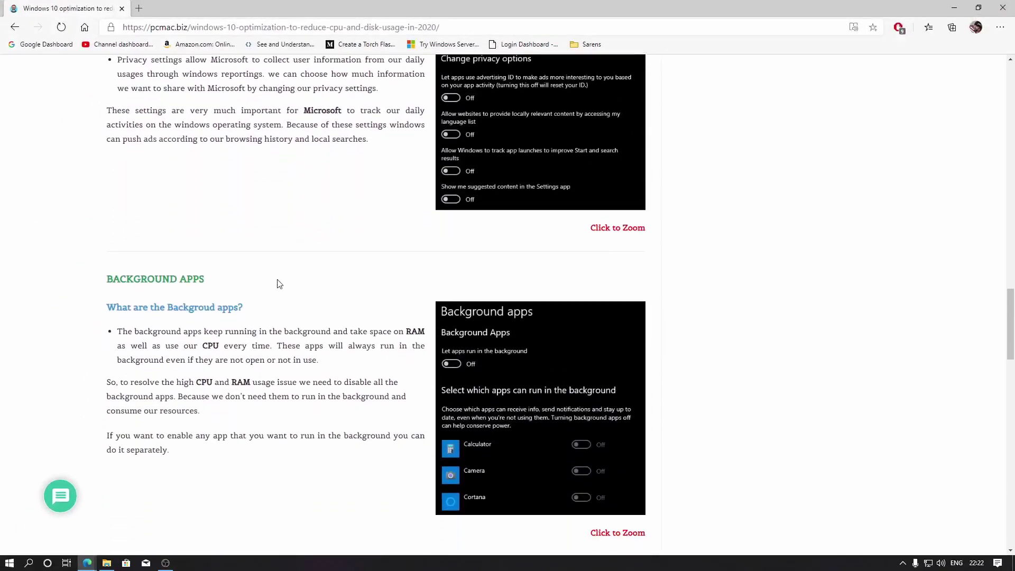
scroll(279, 284, down, 1)
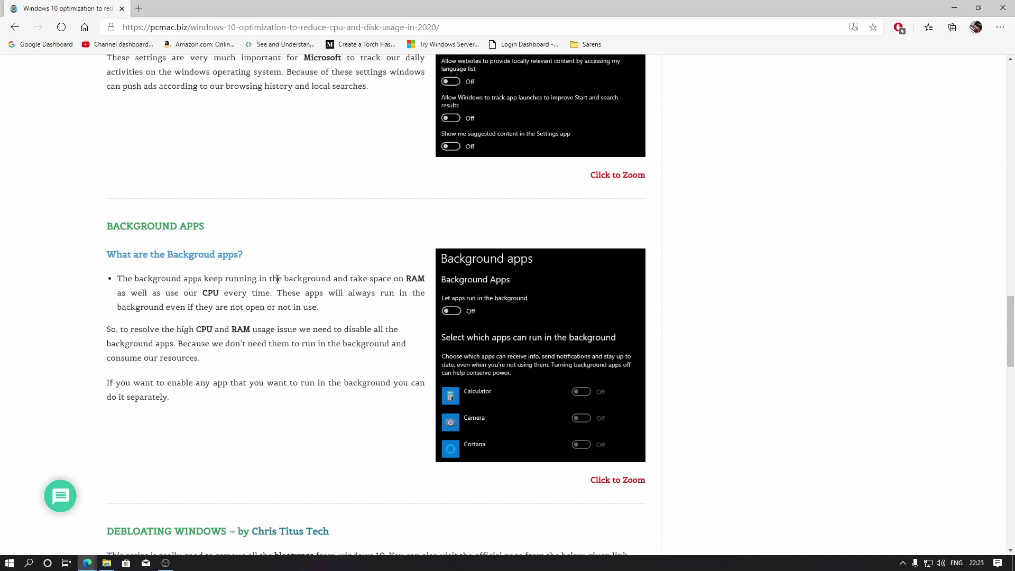
click(10, 564)
text(b)
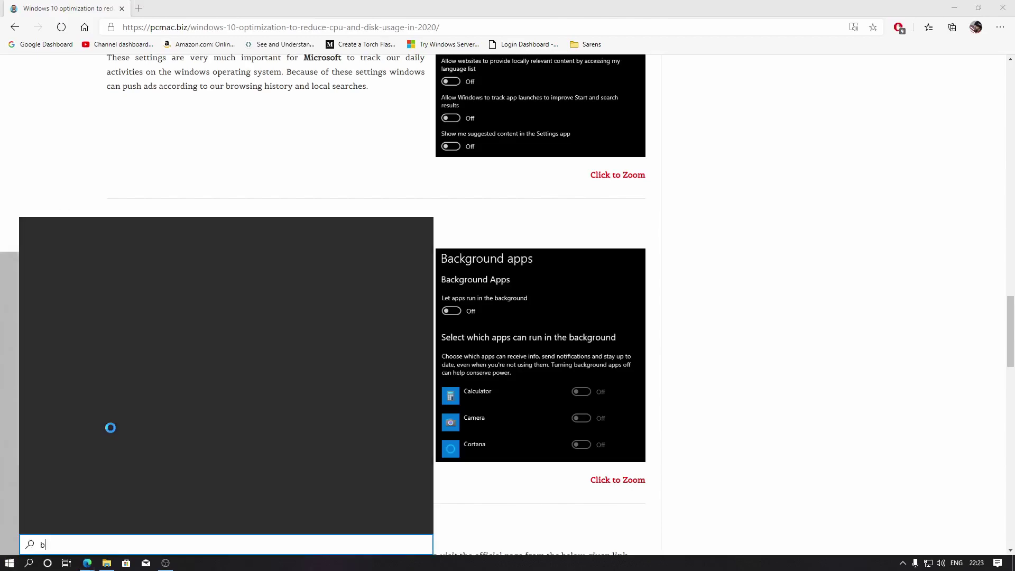
text(ackg)
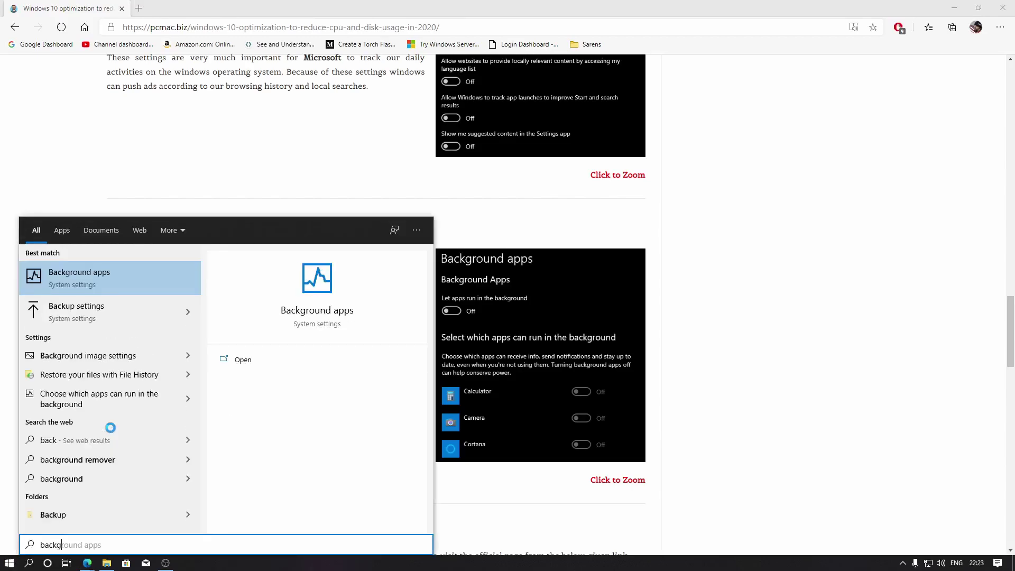
text(round)
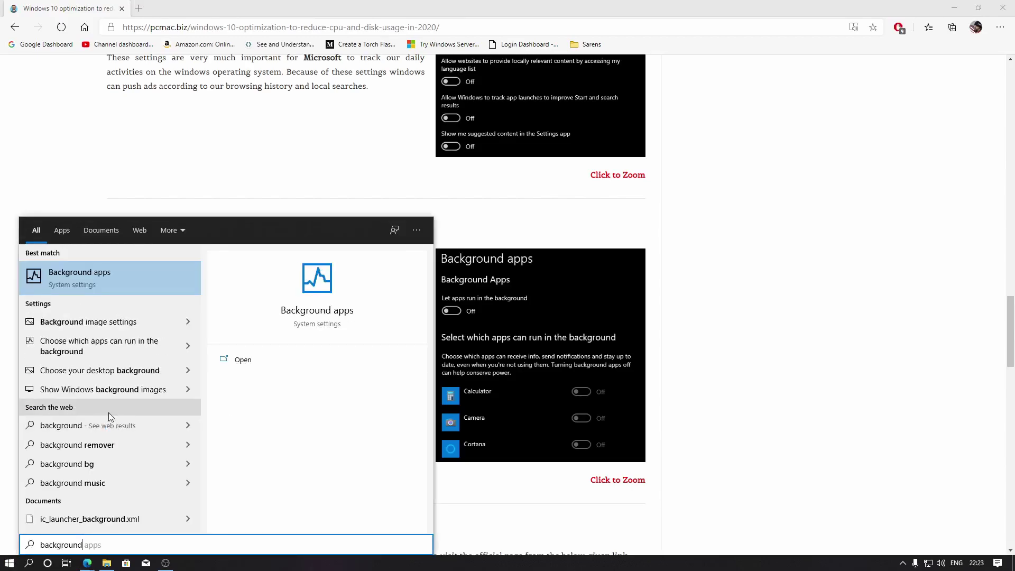
click(87, 286)
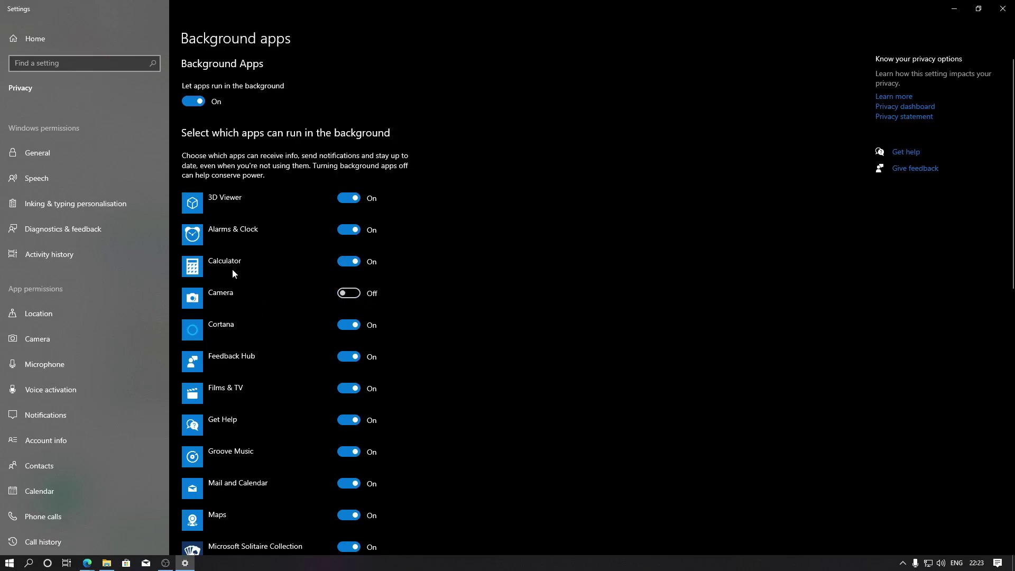
Switch off Calculator and Alarms & Clock, then toggle the master background-apps switch off and on.
click(343, 260)
click(348, 230)
click(194, 102)
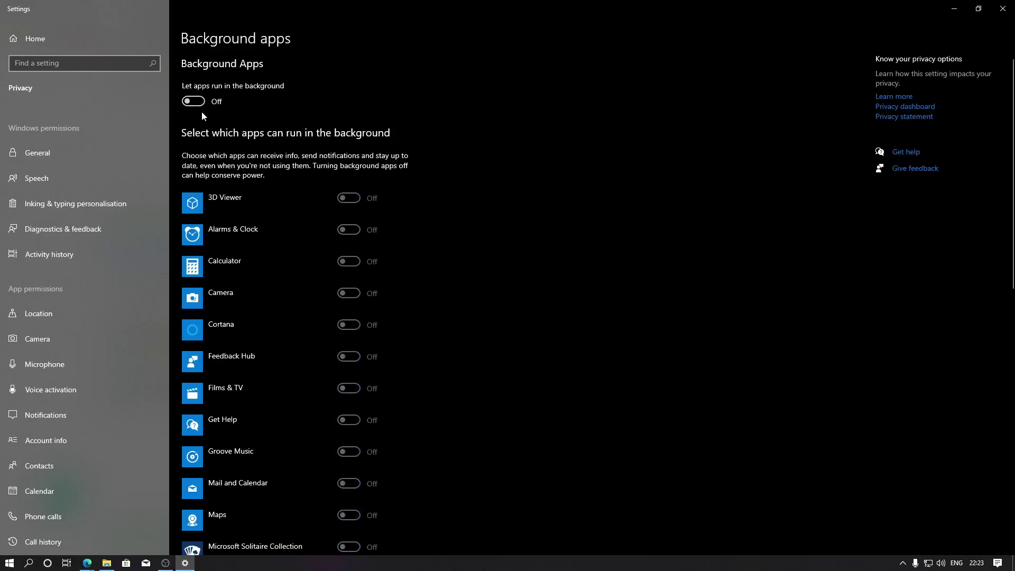
scroll(281, 248, down, 8)
scroll(306, 254, down, 4)
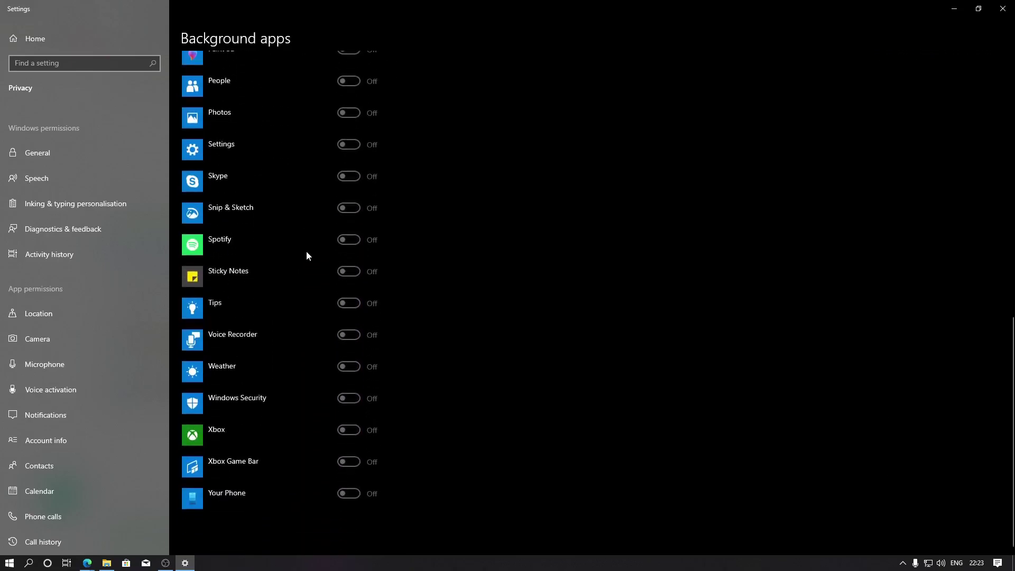
scroll(336, 298, up, 12)
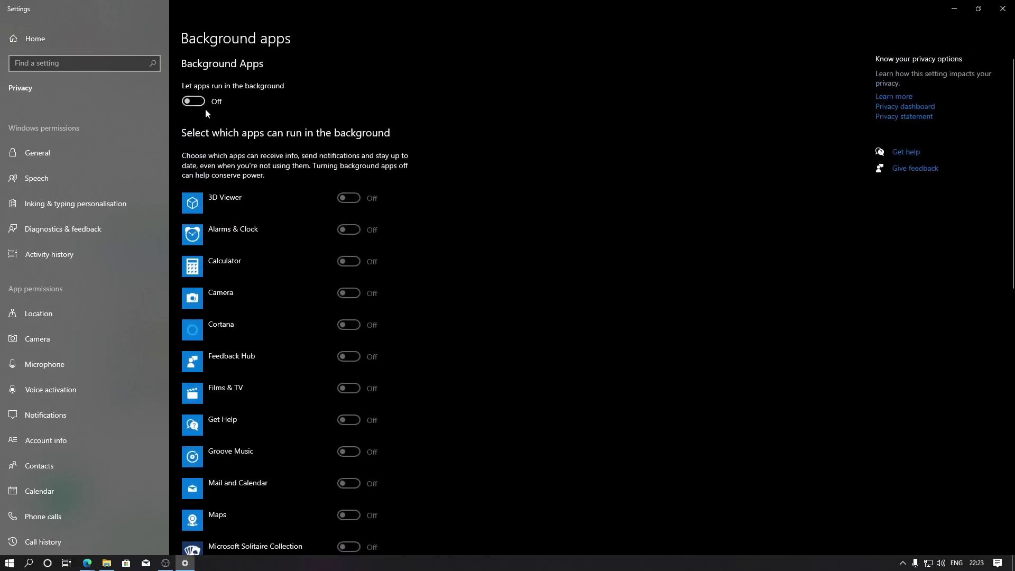
click(202, 104)
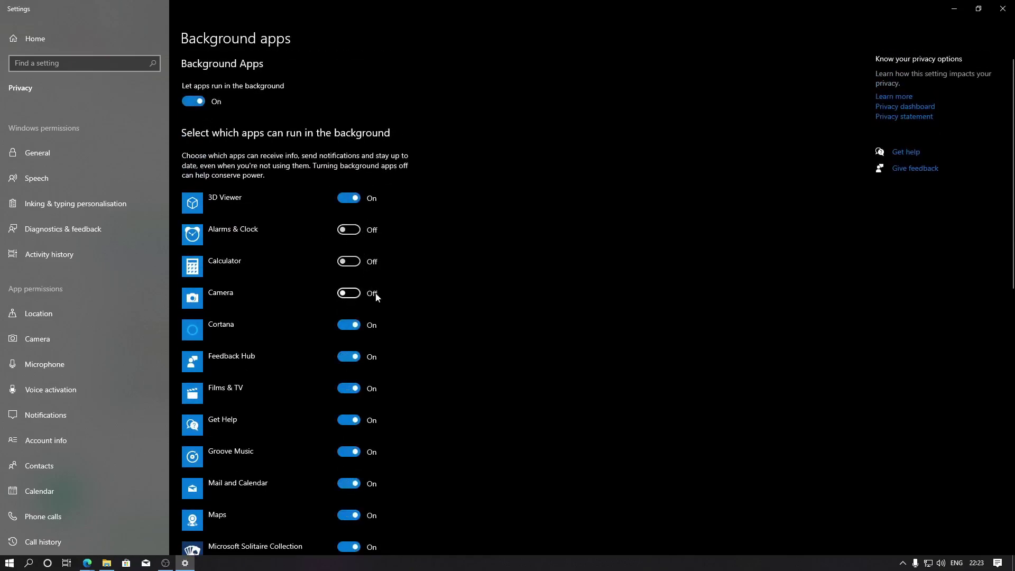
scroll(404, 369, down, 12)
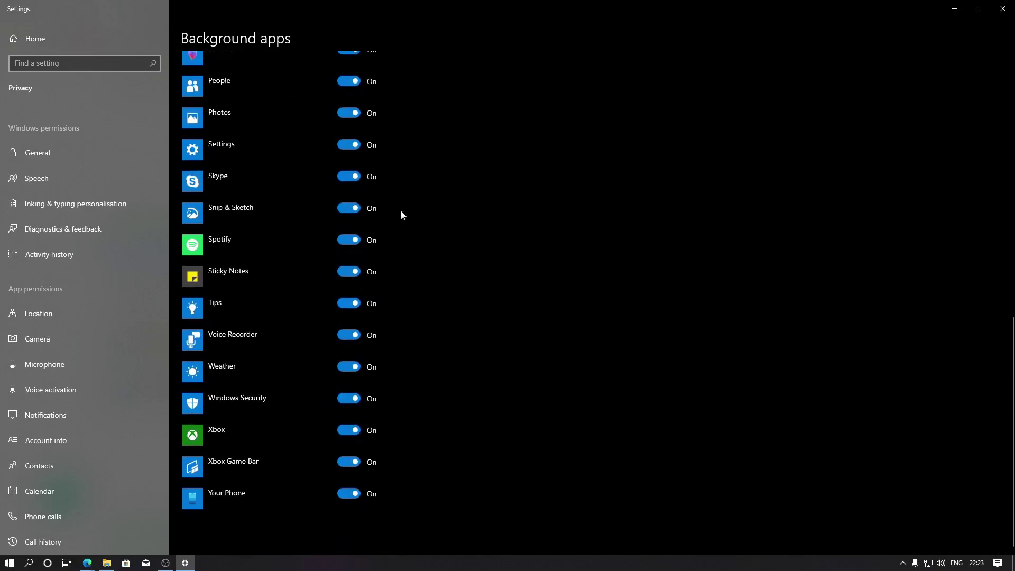
scroll(434, 329, up, 12)
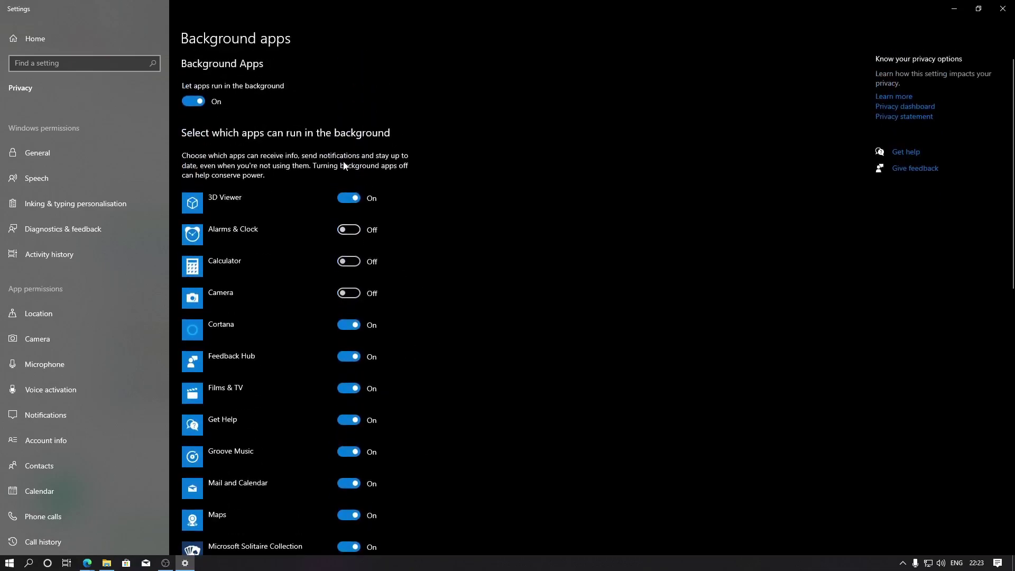
scroll(415, 217, down, 12)
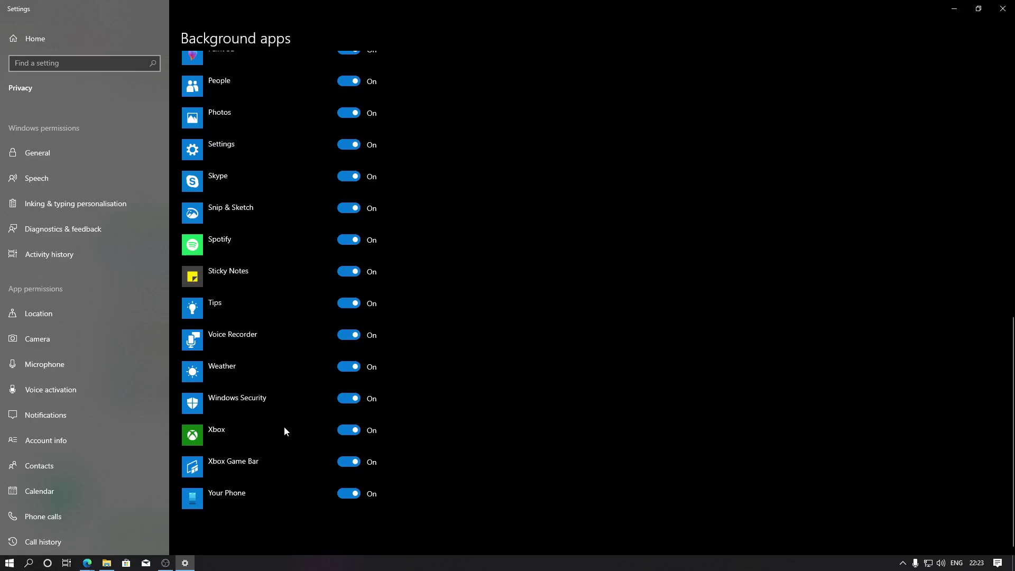
scroll(287, 424, up, 3)
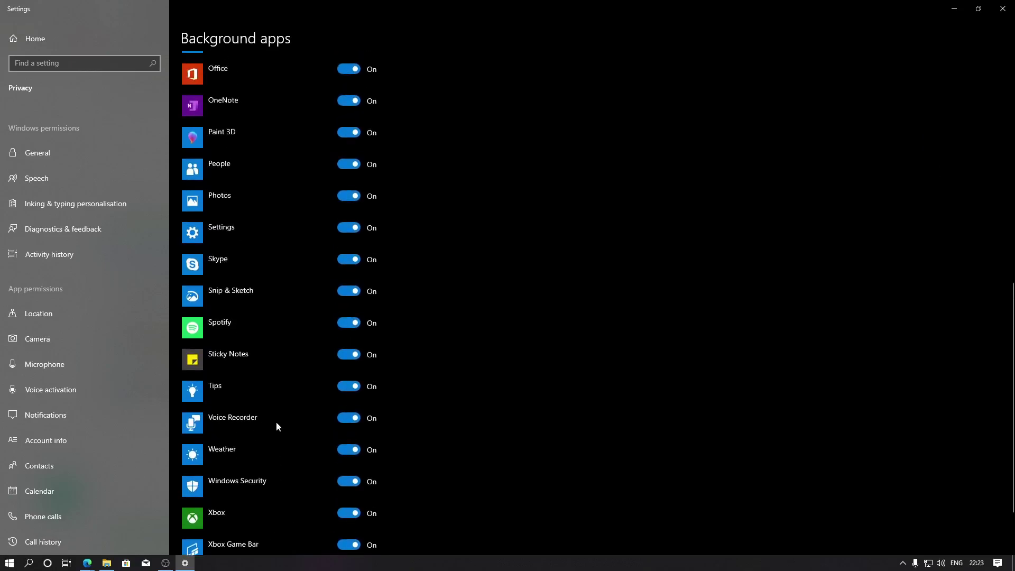
scroll(278, 421, up, 3)
scroll(282, 319, up, 10)
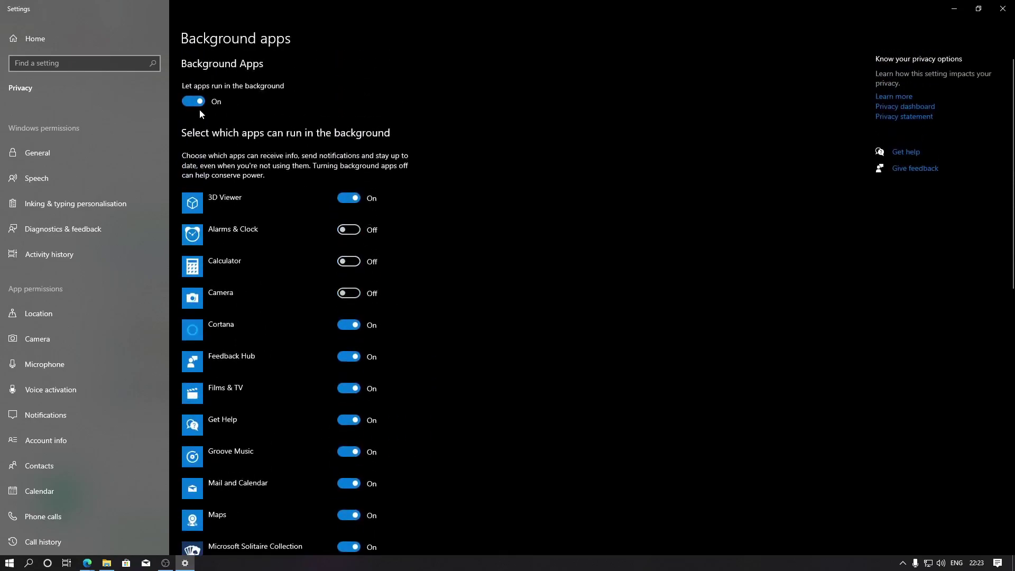
Set 'Let apps run in the background' to Off, confirm every app is off, and close Settings.
click(198, 103)
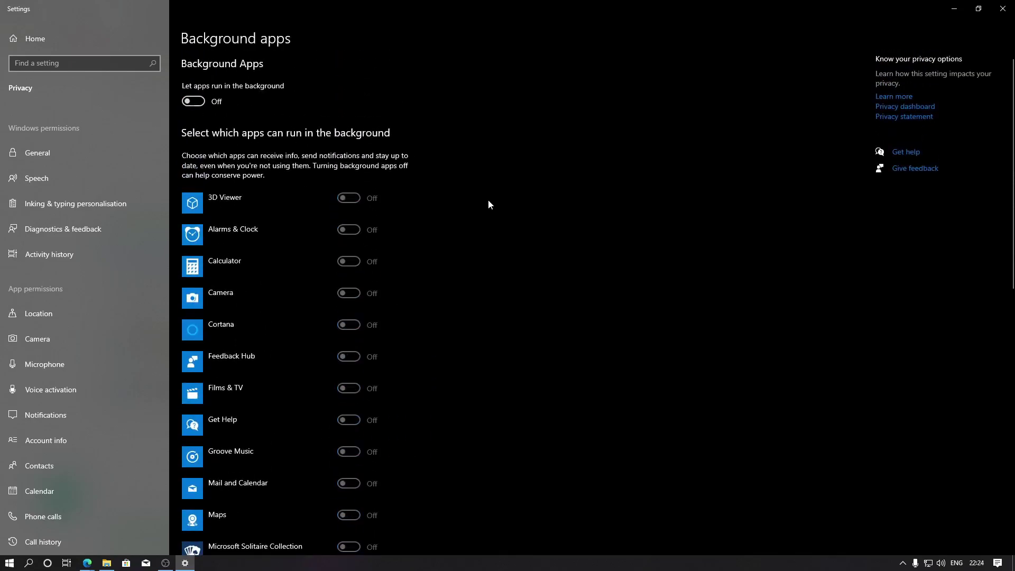
scroll(488, 200, down, 5)
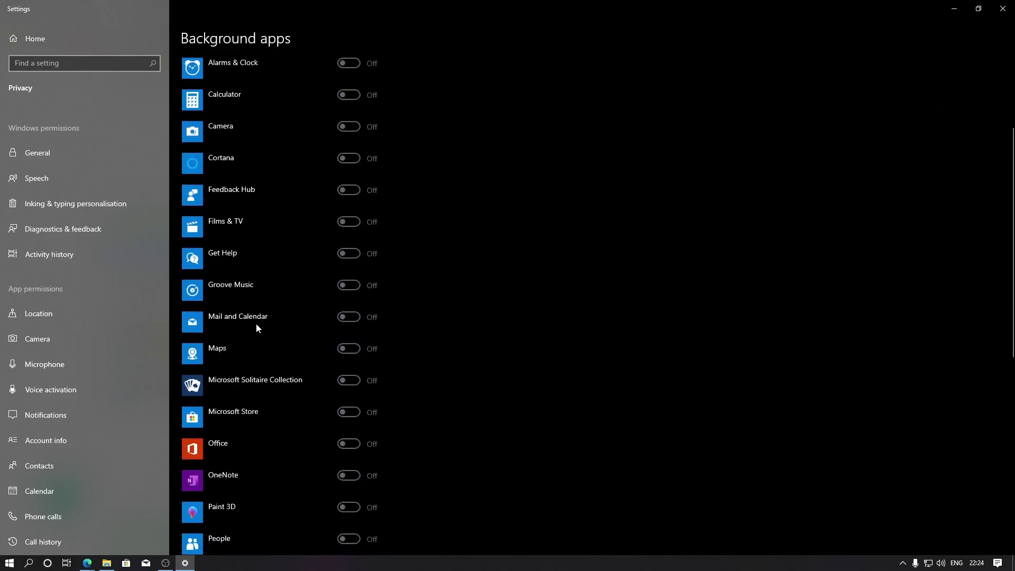
scroll(385, 321, down, 14)
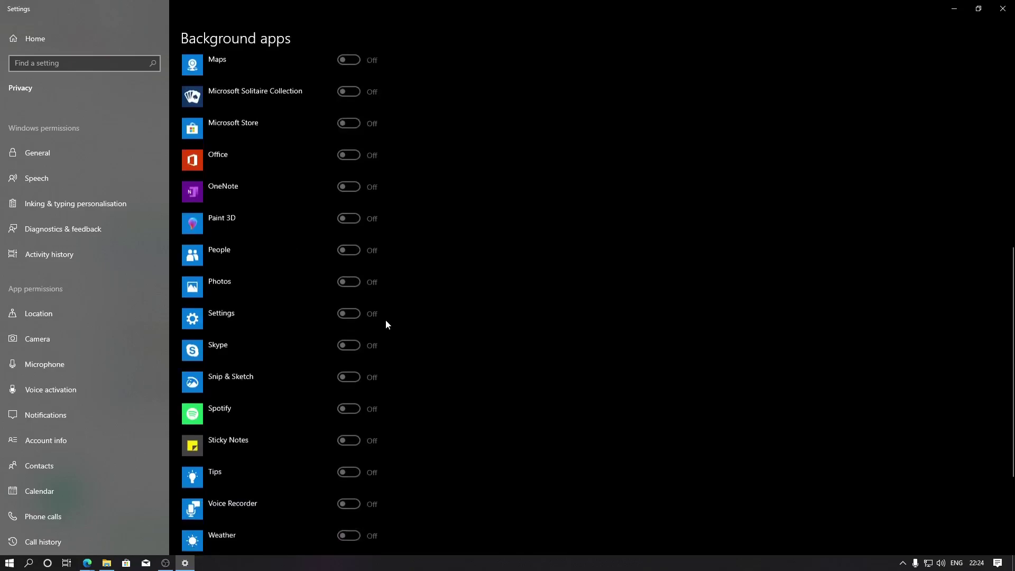
scroll(385, 324, up, 20)
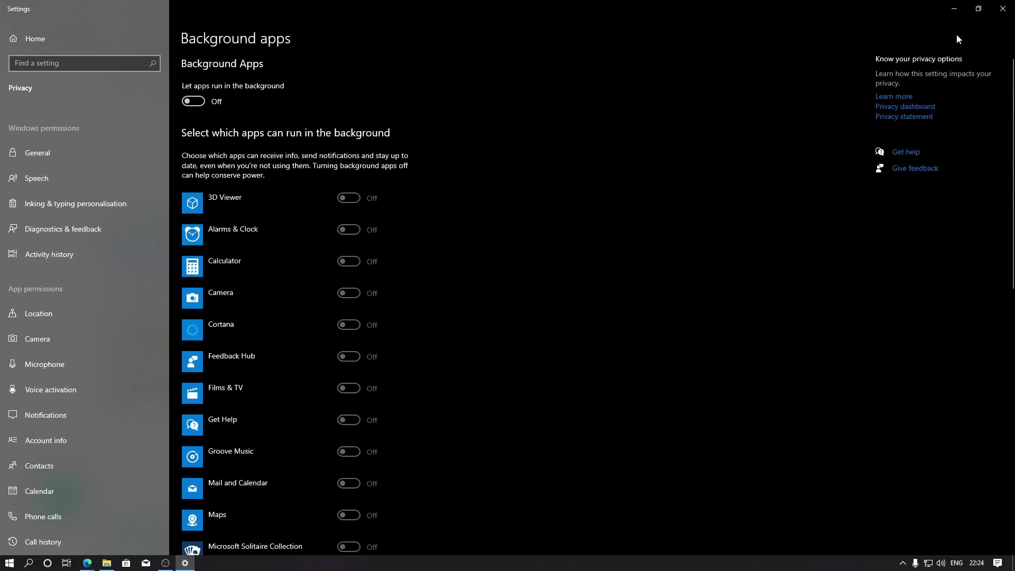
click(1003, 9)
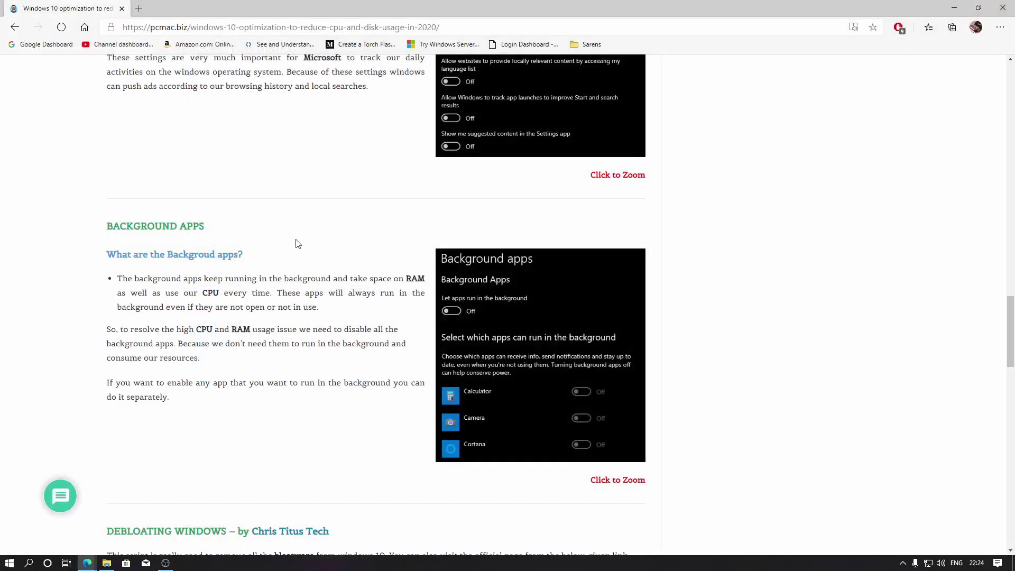
Scroll to Debloating Windows and copy the iex (New-Object …) debloat command.
scroll(299, 243, down, 3)
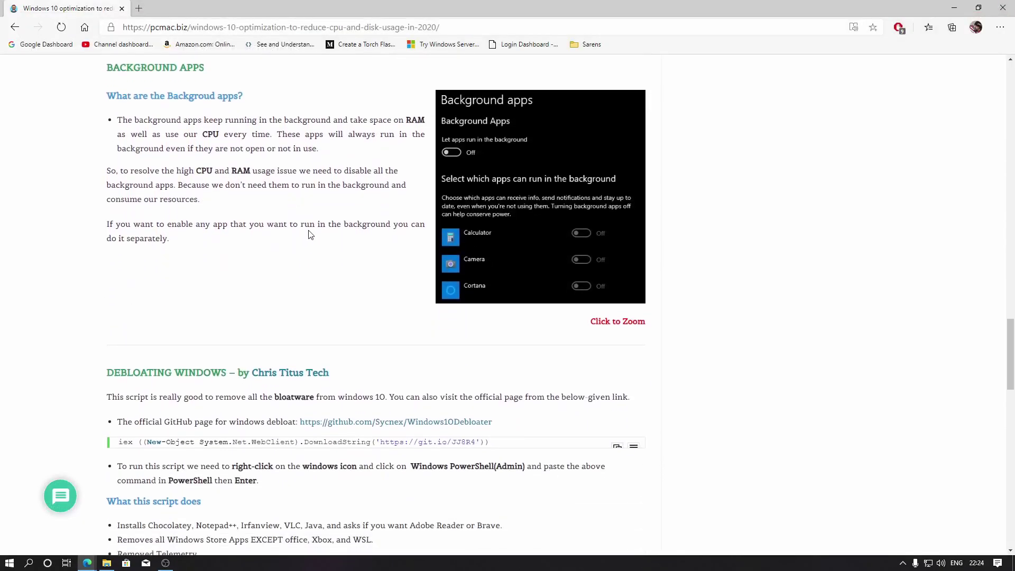
scroll(311, 233, down, 1)
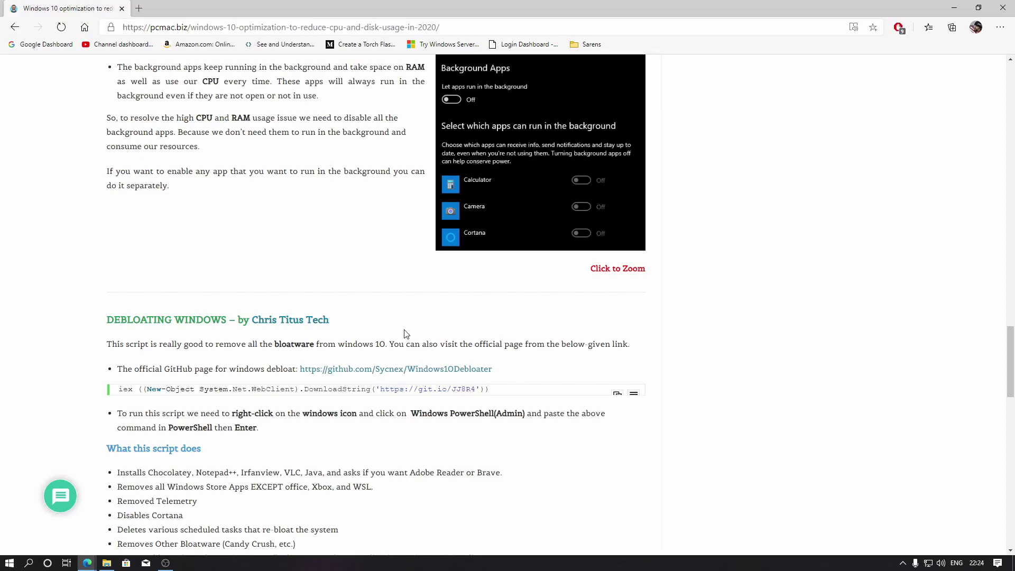
click(617, 394)
Run the debloat script in admin PowerShell, answering n to Notepad++, Irfanview, VLC and Acrobat Reader.
right_click(15, 565)
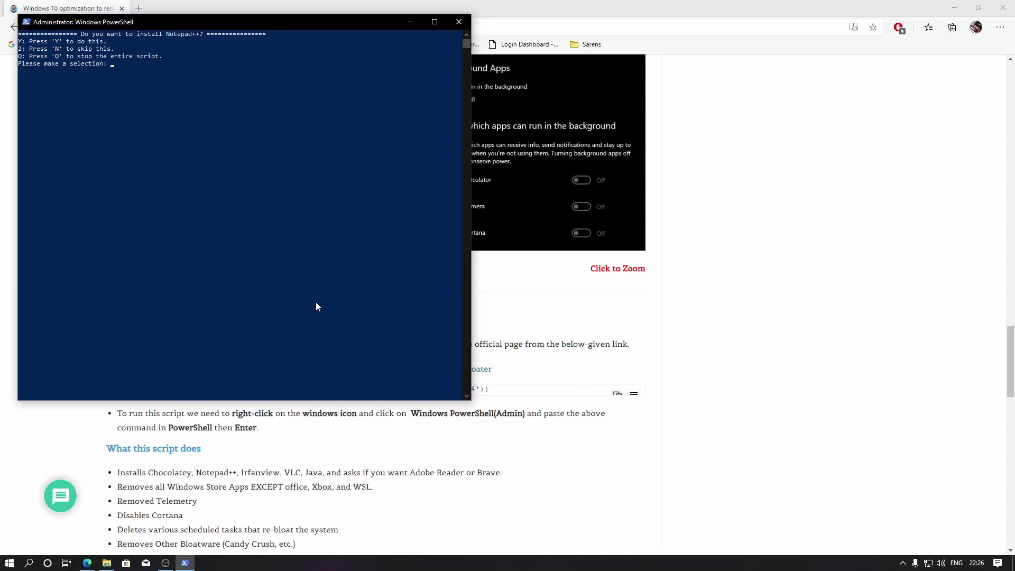
text(n)
key(Return)
text(n)
key(Return)
text(n)
key(Return)
key(Return)
text(n)
key(Return)
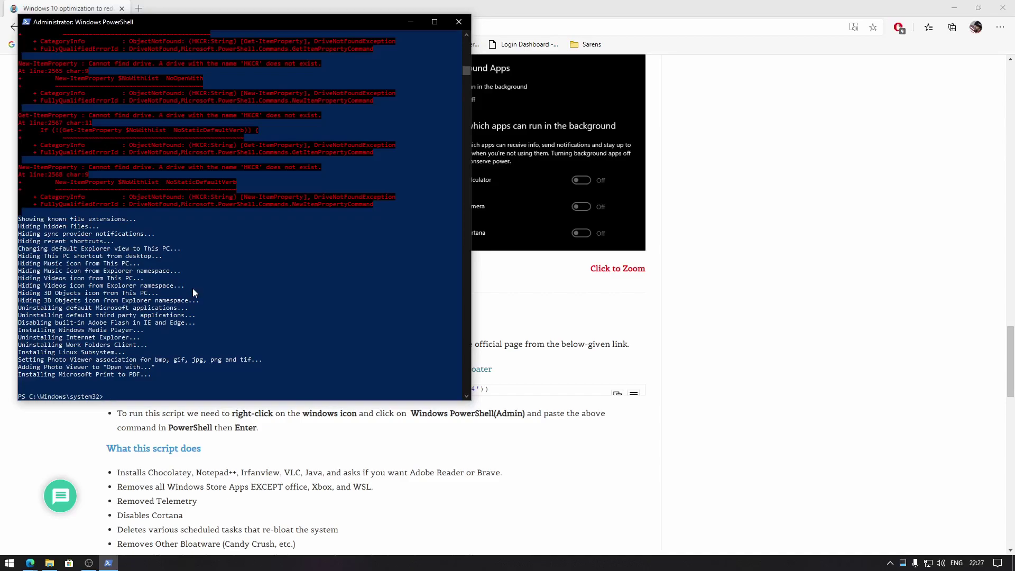
After the script finishes, enter 'exit' to close the administrator PowerShell window.
text(exit)
key(Return)
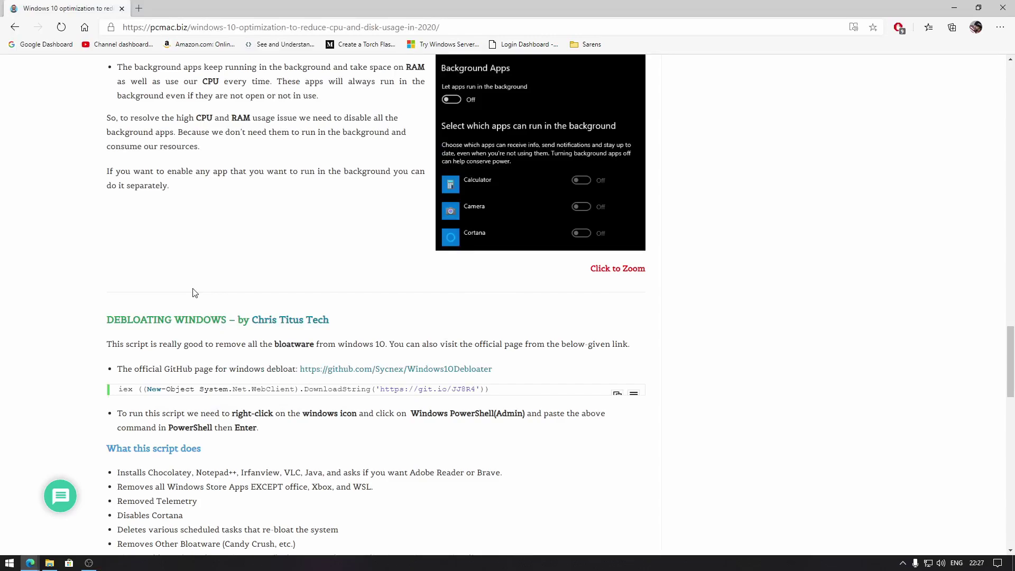
Close File Explorer, open Task Manager from the taskbar, and drag it left showing about 14% CPU.
scroll(496, 256, down, 7)
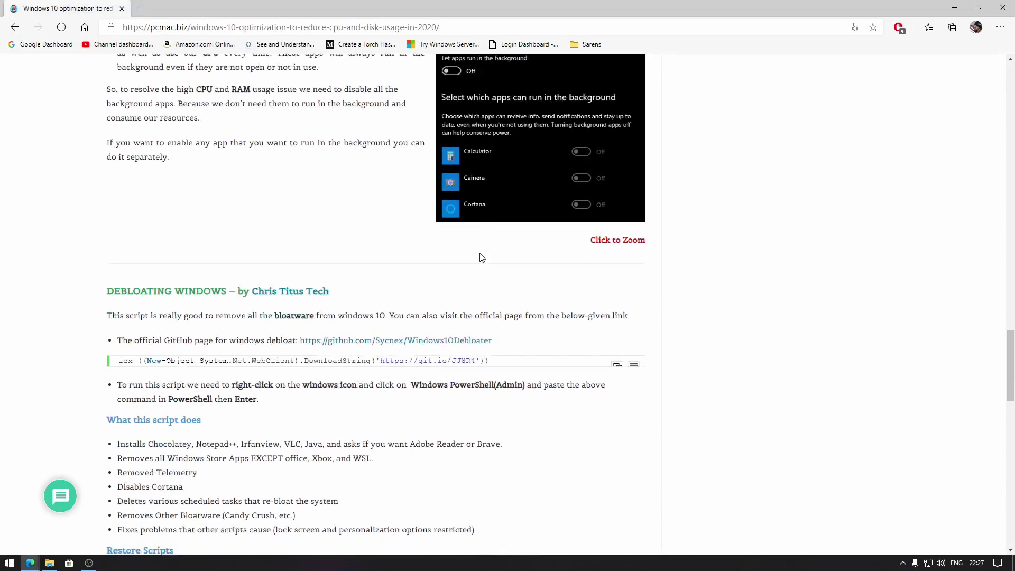
scroll(699, 181, up, 4)
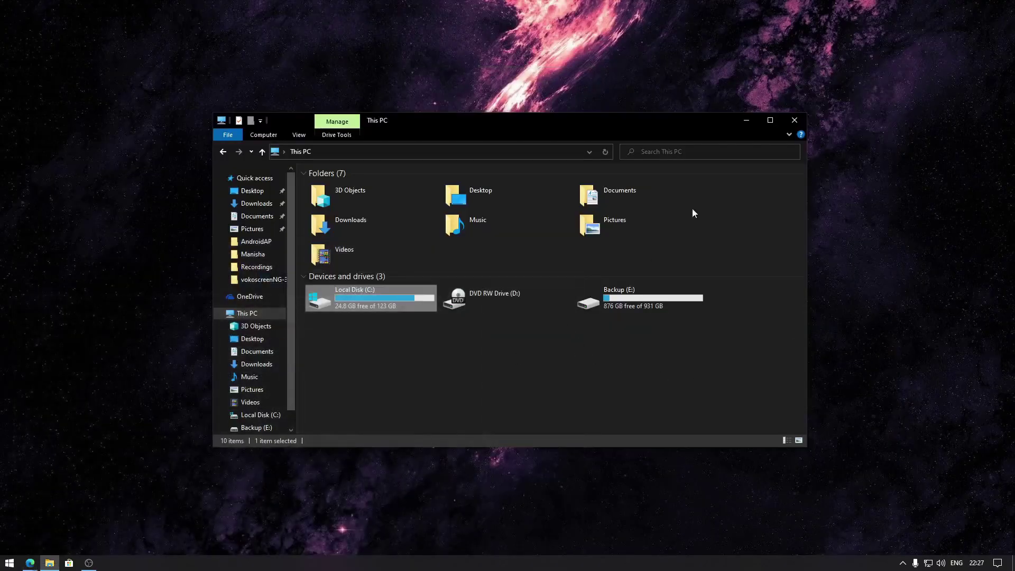
click(794, 120)
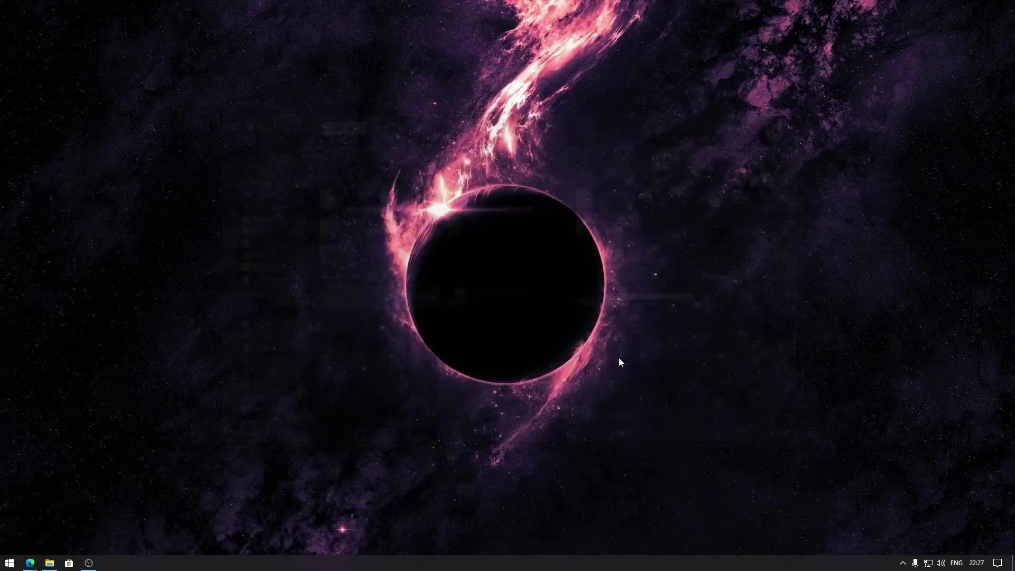
right_click(521, 565)
click(563, 514)
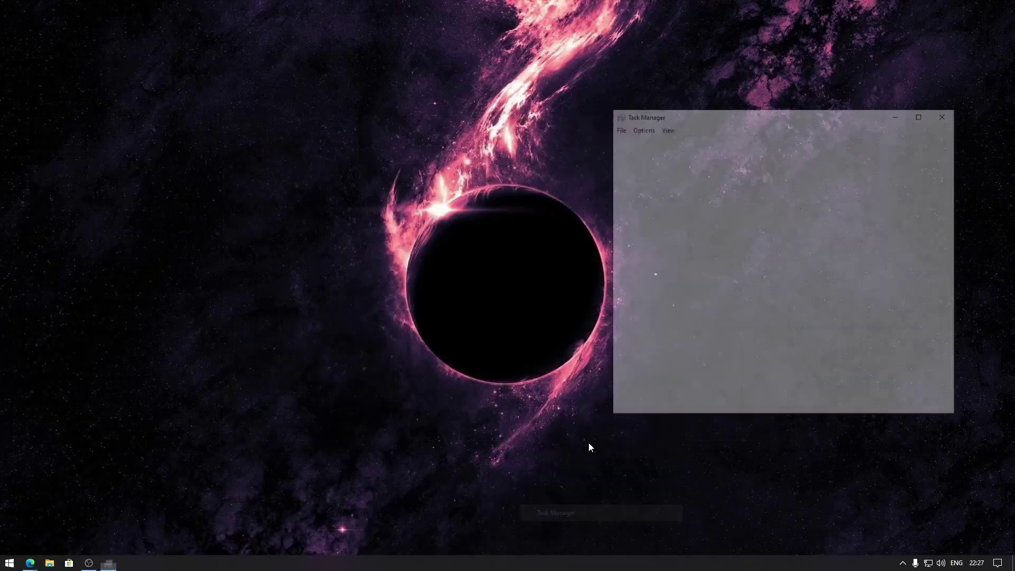
drag(855, 121, 460, 102)
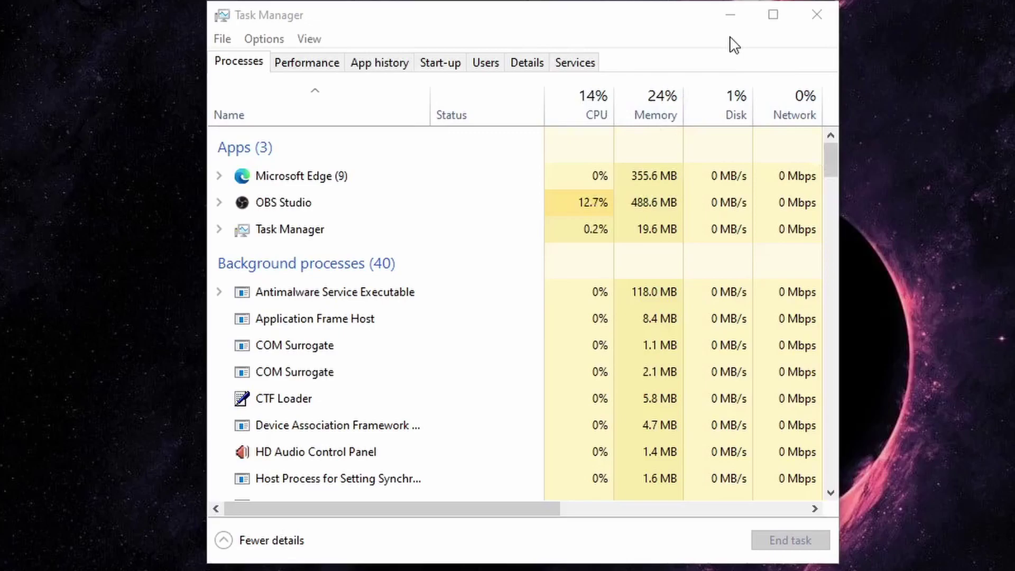
drag(693, 27, 786, 22)
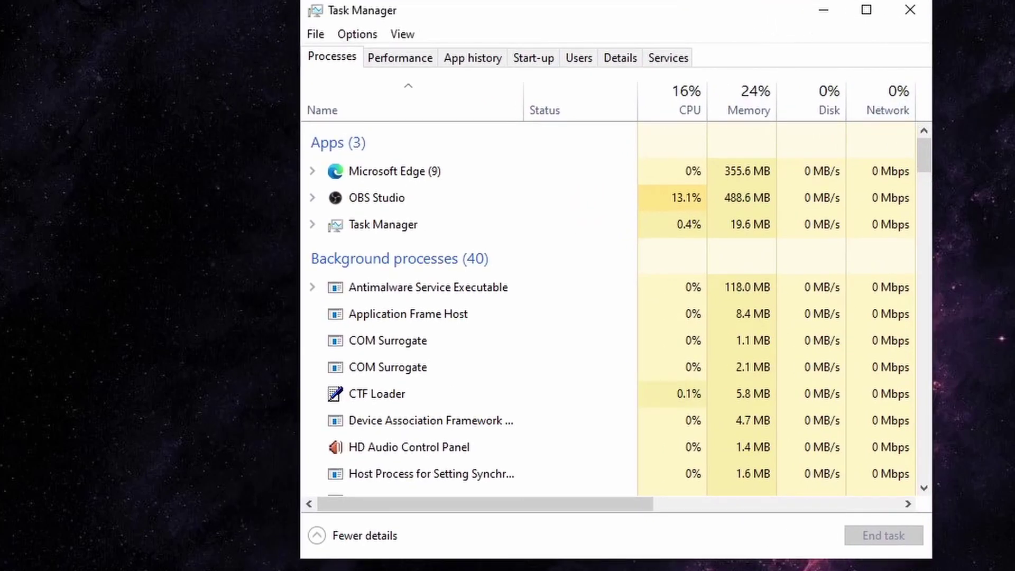